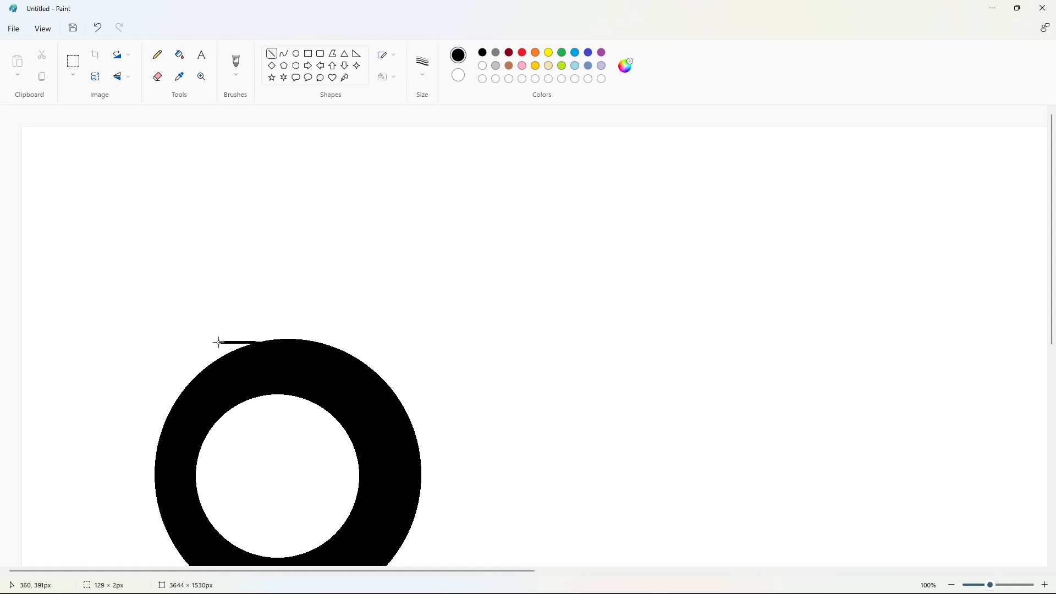
Extend horizontal lines leftward from the ring's inner top, inner bottom and outer bottom edges, and cross them with a vertical line.
scroll(286, 308, "down", 3)
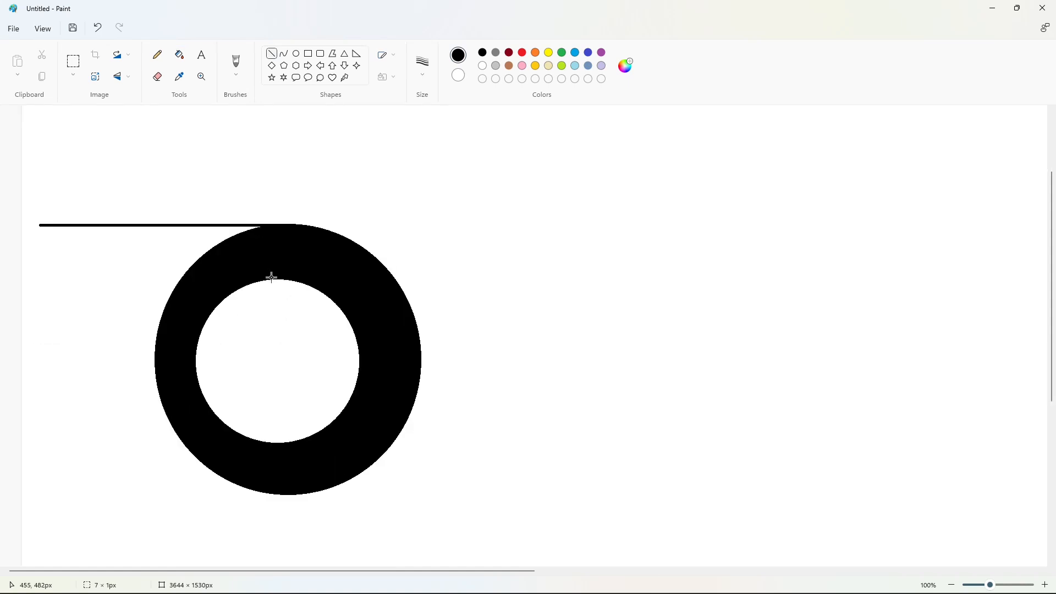
left_click_drag(145, 277, 31, 277)
left_click(383, 278)
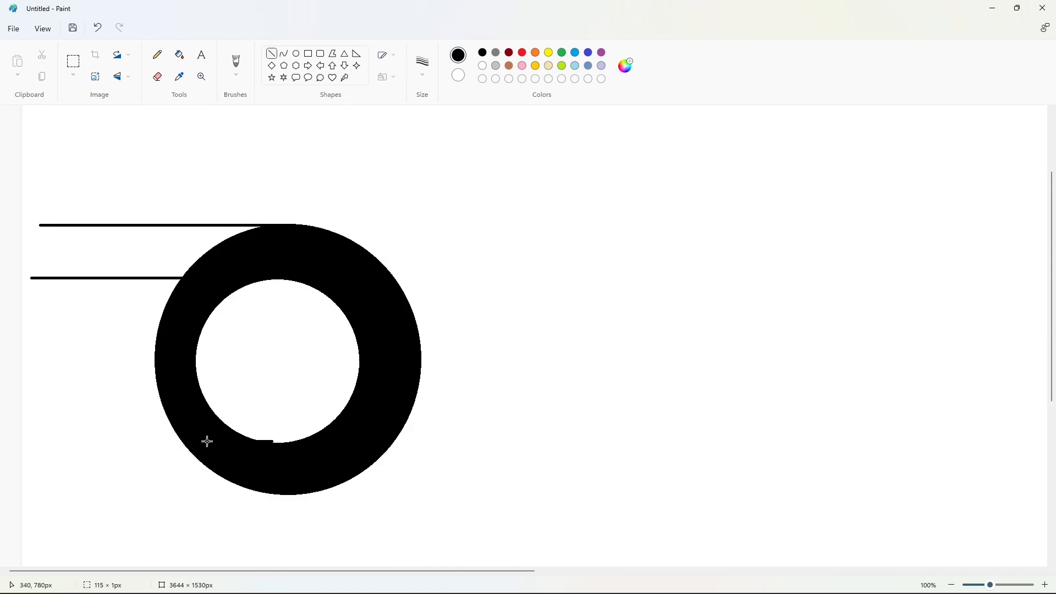
left_click_drag(207, 441, 53, 444)
left_click_drag(292, 494, 22, 494)
left_click_drag(56, 223, 56, 515)
Fill the two enclosed horizontal bands beside the ring with black.
left_click(179, 55)
left_click(154, 250)
left_click(154, 468)
Cut off the ring's left arc with white lines along the inner circle's top and bottom, and fill that arc white.
left_click(275, 55)
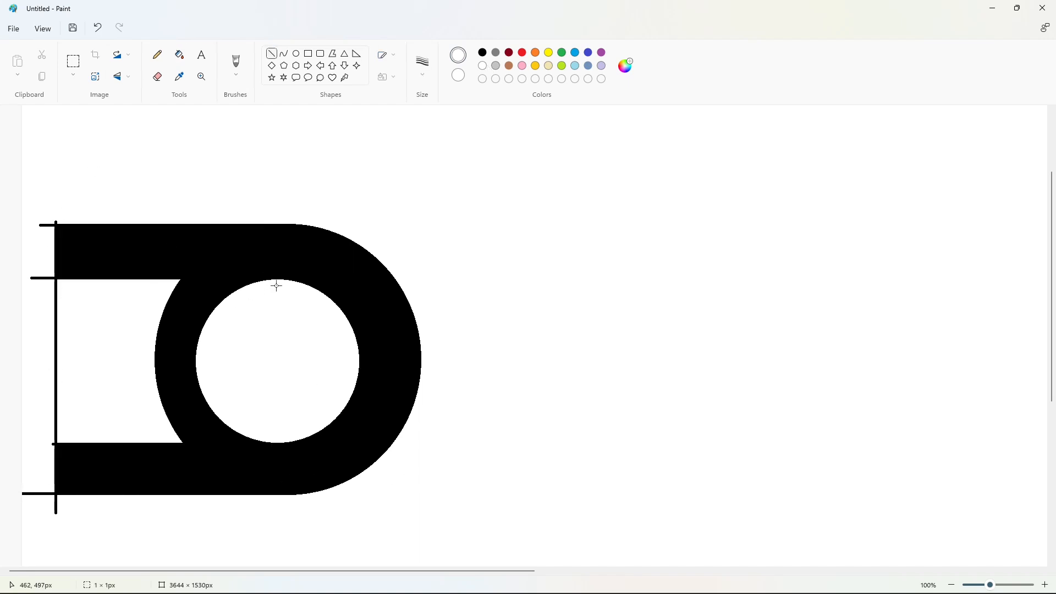
left_click_drag(255, 283, 177, 283)
left_click(266, 241)
left_click_drag(269, 440, 141, 441)
left_click(179, 55)
left_click(179, 341)
Cover the left ends of the D and its guide lines with a solid white rectangle of about 311 × 885 px.
left_click(951, 585)
left_click(951, 585)
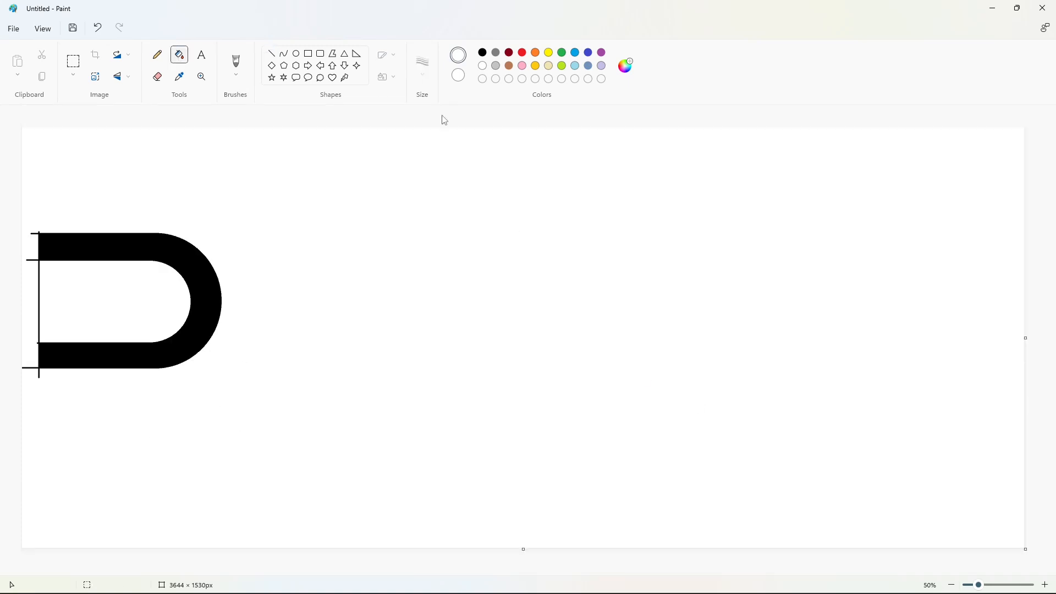
left_click(308, 53)
left_click(391, 77)
left_click(389, 121)
left_click_drag(23, 214, 109, 458)
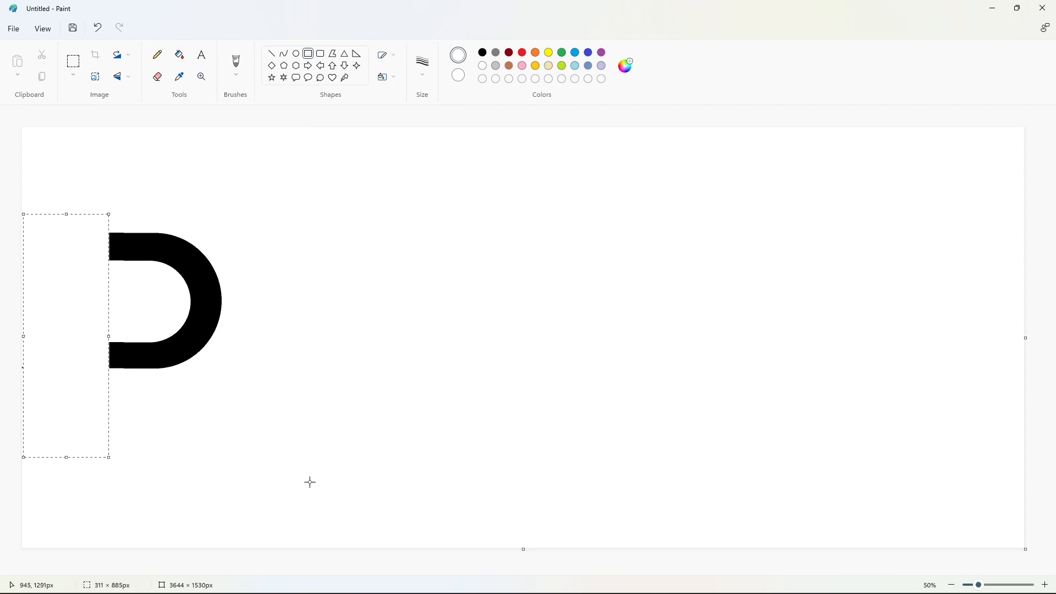
left_click(309, 483)
Draw a black-outlined circle of about 239 × 243 px in the opening of the D.
left_click(387, 55)
left_click(353, 126)
left_click(295, 53)
left_click(483, 53)
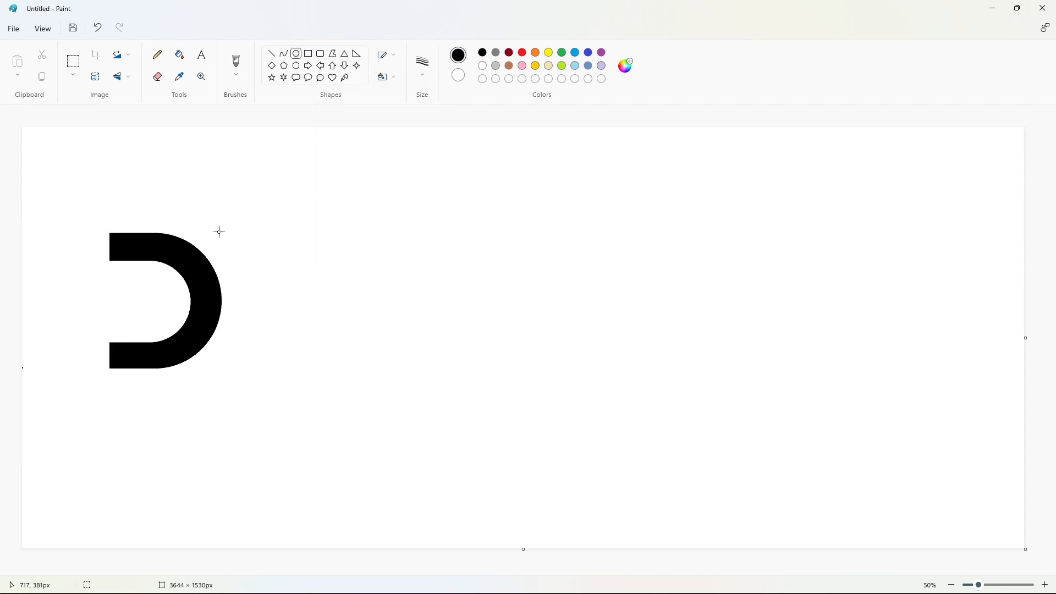
mouse_move(102, 272)
left_mouse_down()
mouse_move(163, 334)
mouse_move(132, 267)
left_mouse_up()
left_click_drag(163, 302, 166, 306)
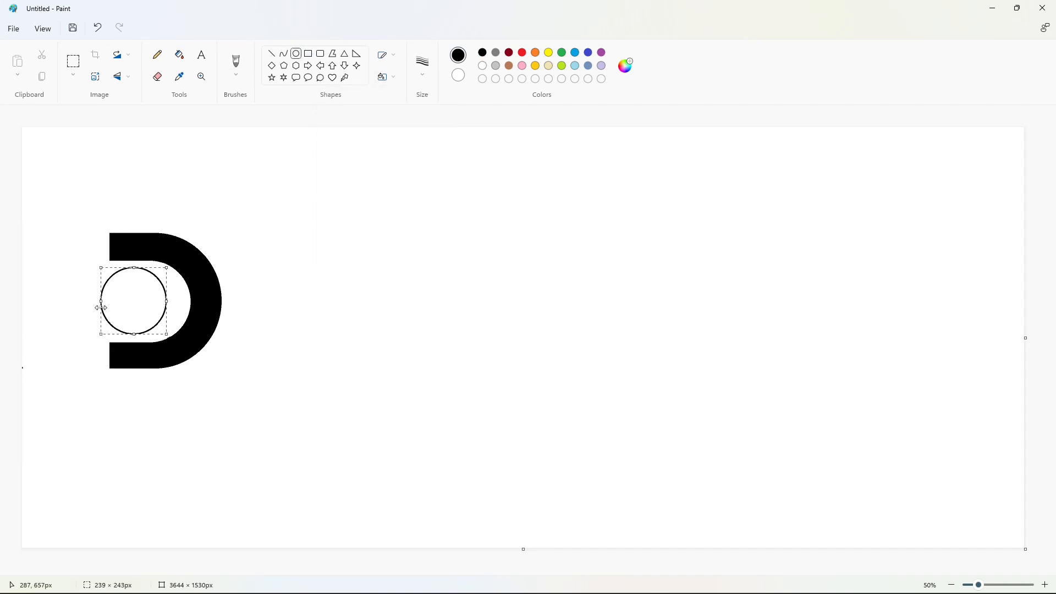
left_click(275, 253)
Fill the circle in the D, including its outline, with light lavender.
left_click(180, 55)
left_click(148, 293)
left_click(600, 64)
left_click(149, 291)
Sketch the outlines of the continents and islands on the lavender circle with a thin black pencil.
left_click(158, 56)
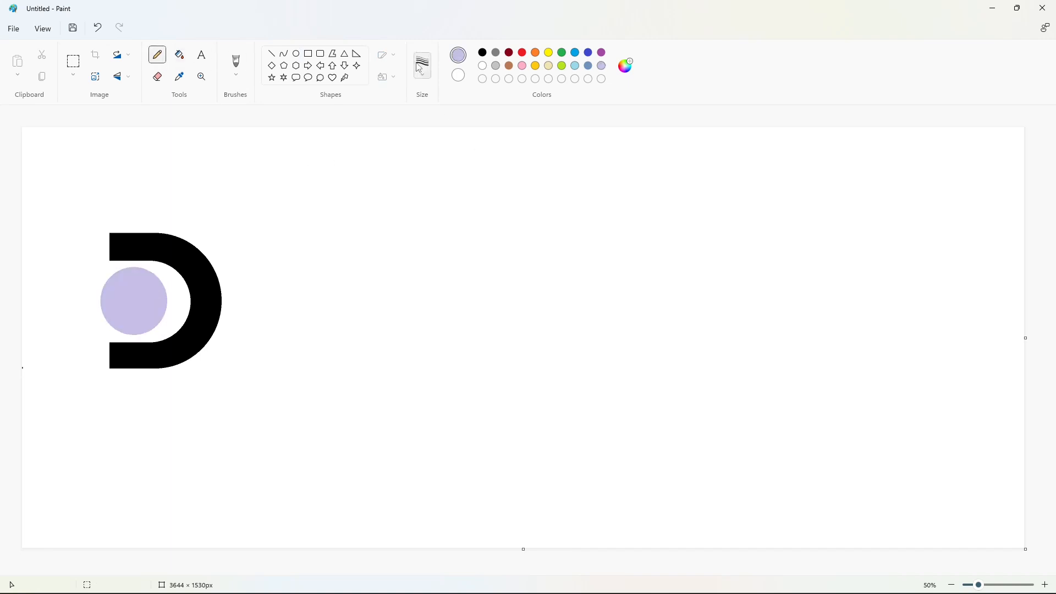
left_click(419, 67)
left_click(439, 136)
left_click(482, 52)
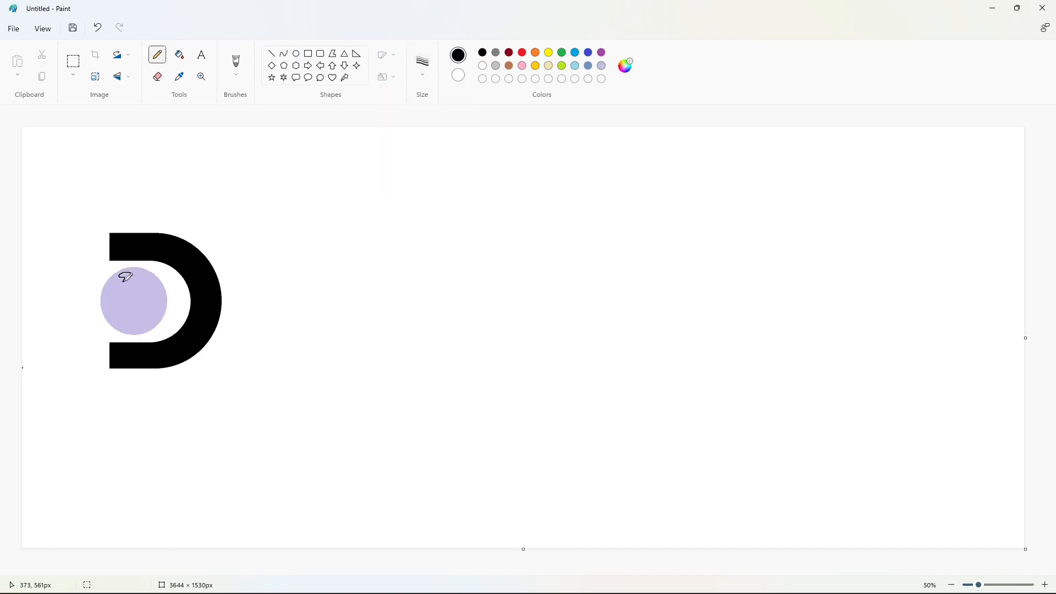
key("ctrl+z")
left_click_drag(120, 284, 125, 289)
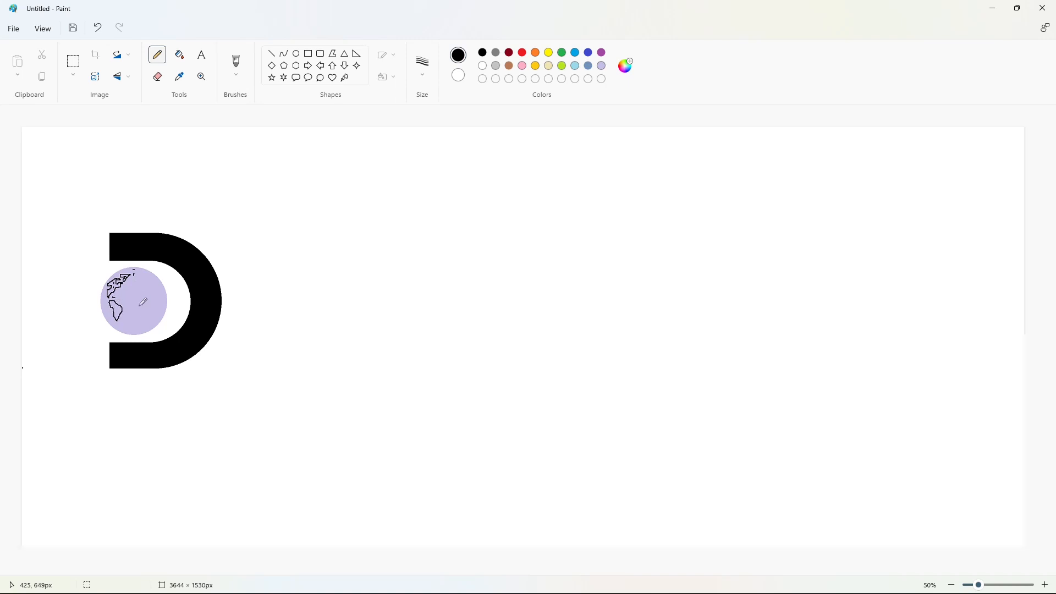
left_click_drag(126, 332, 136, 328)
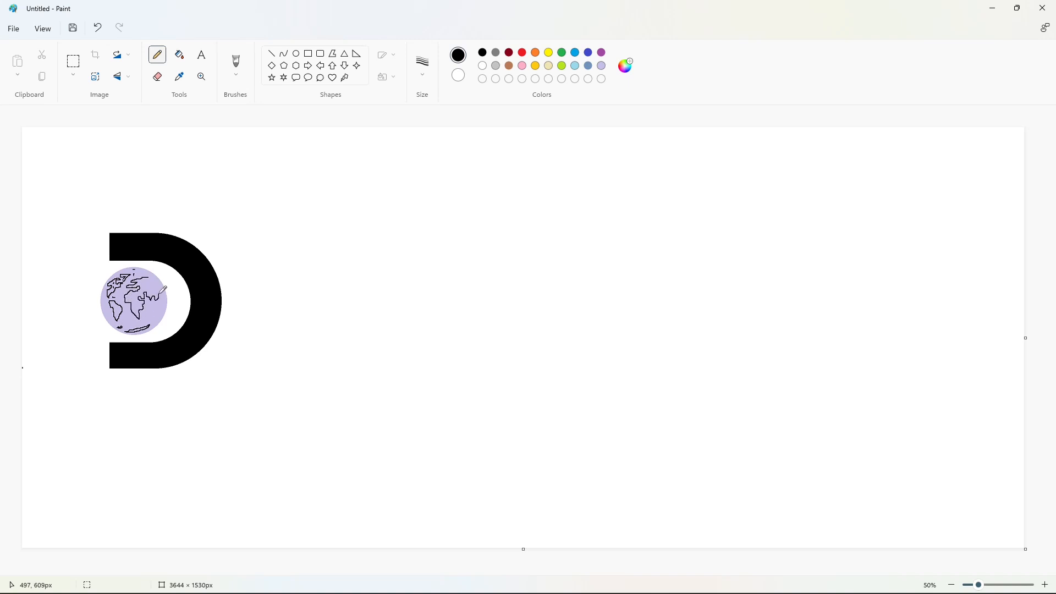
left_click_drag(154, 283, 161, 284)
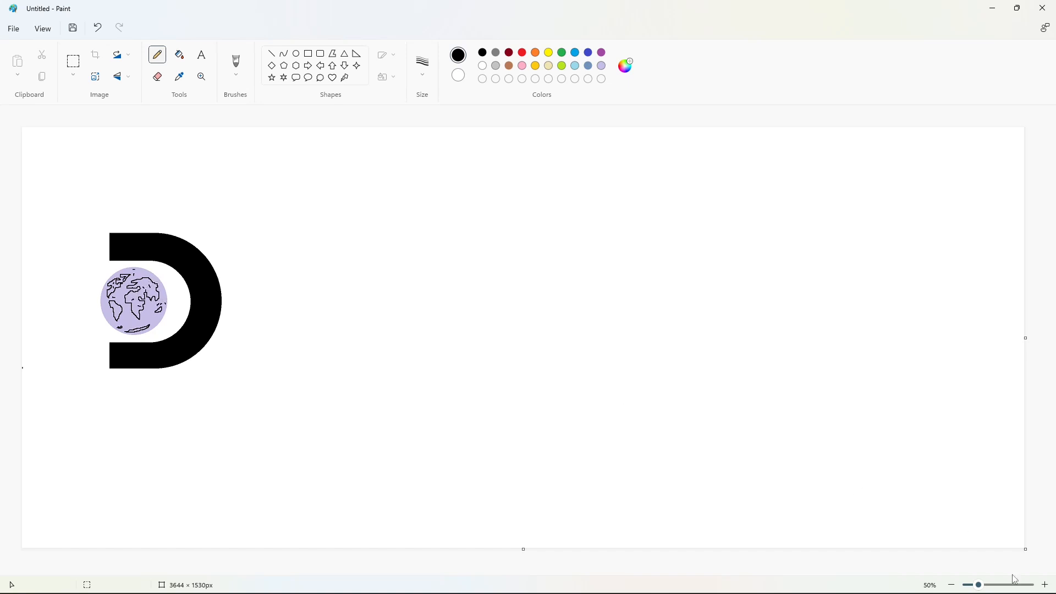
Recolor the small detail marks inside the continents purple, undoing the stray fill.
left_click(1045, 584)
scroll(344, 165, "down", 2)
left_click(179, 55)
left_click(601, 52)
left_click(1044, 584)
scroll(447, 291, "down", 4)
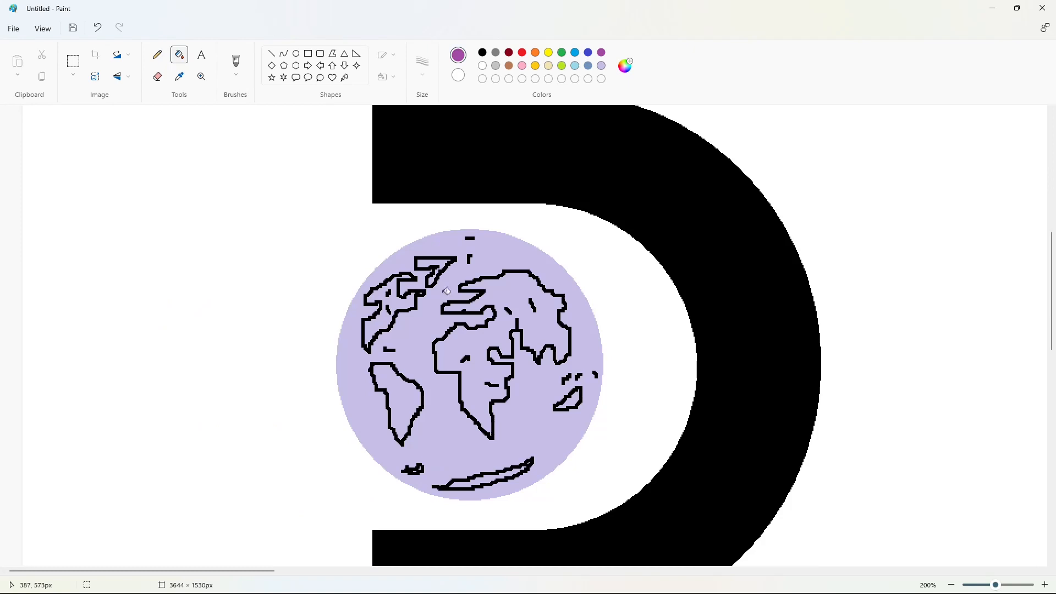
left_click(392, 300)
key("ctrl+z")
Fill Greenland, North America, South America, Africa, Eurasia and Antarctica on the globe with black.
left_click(483, 52)
left_click(432, 263)
left_click(385, 324)
left_click(396, 391)
left_click(481, 400)
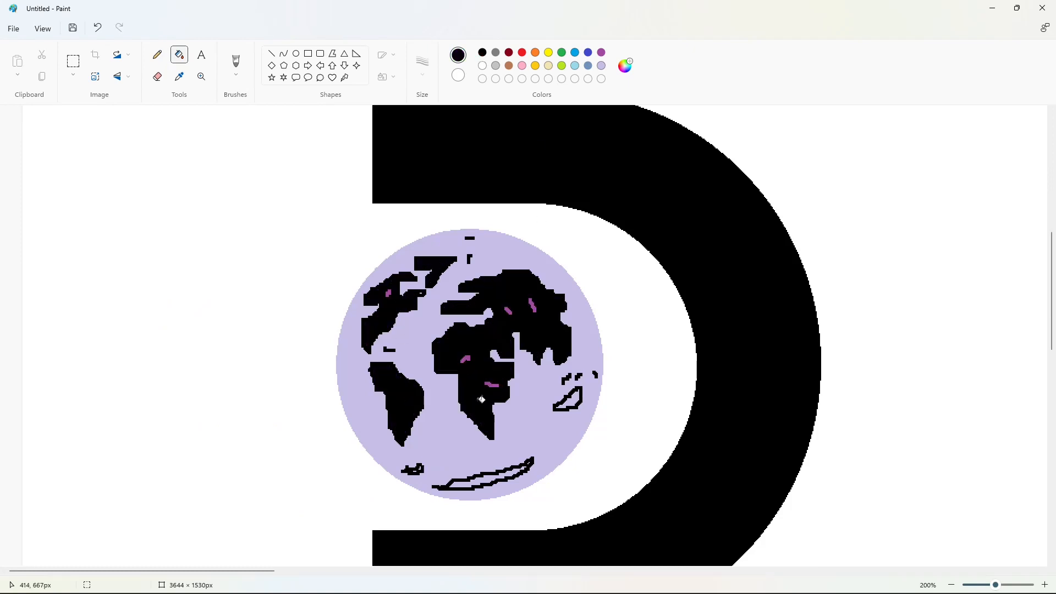
left_click(505, 467)
key("p")
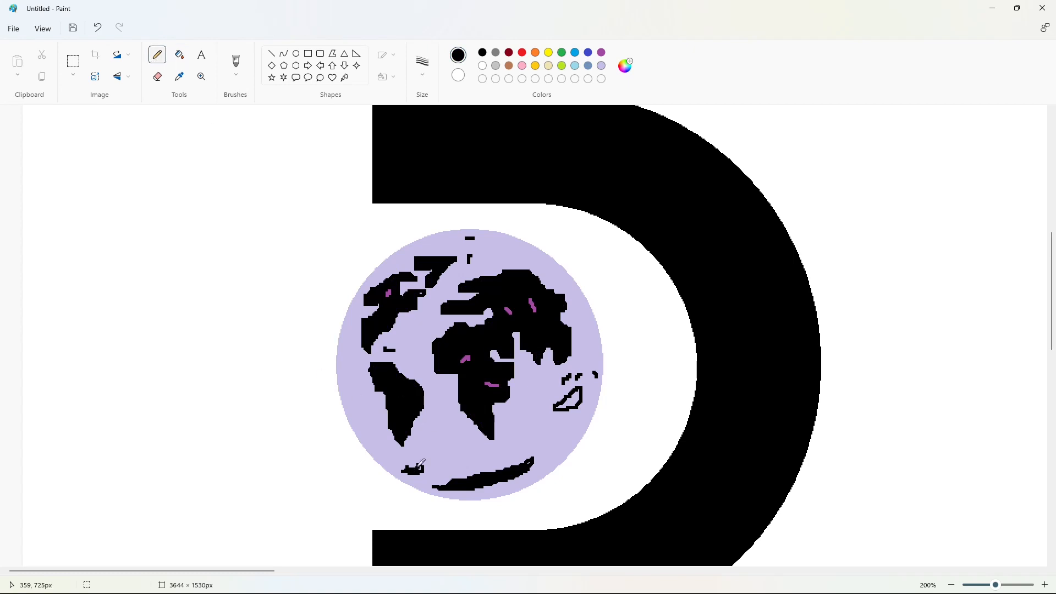
Fill the globe's ocean with purple and the joined Africa and Eurasia landmass with white.
left_click(182, 58)
left_click(601, 53)
left_click(506, 244)
left_click(482, 65)
left_click(520, 295)
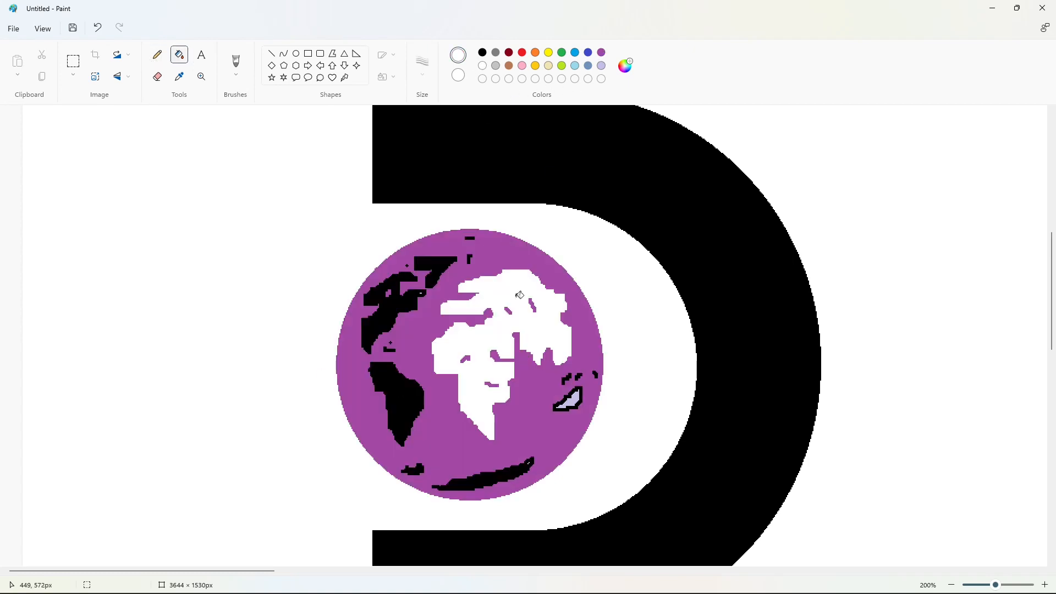
Fill Australia's interior with black, and Greenland and North America with white.
left_click(482, 52)
left_click(569, 399)
left_click(483, 66)
left_click(438, 263)
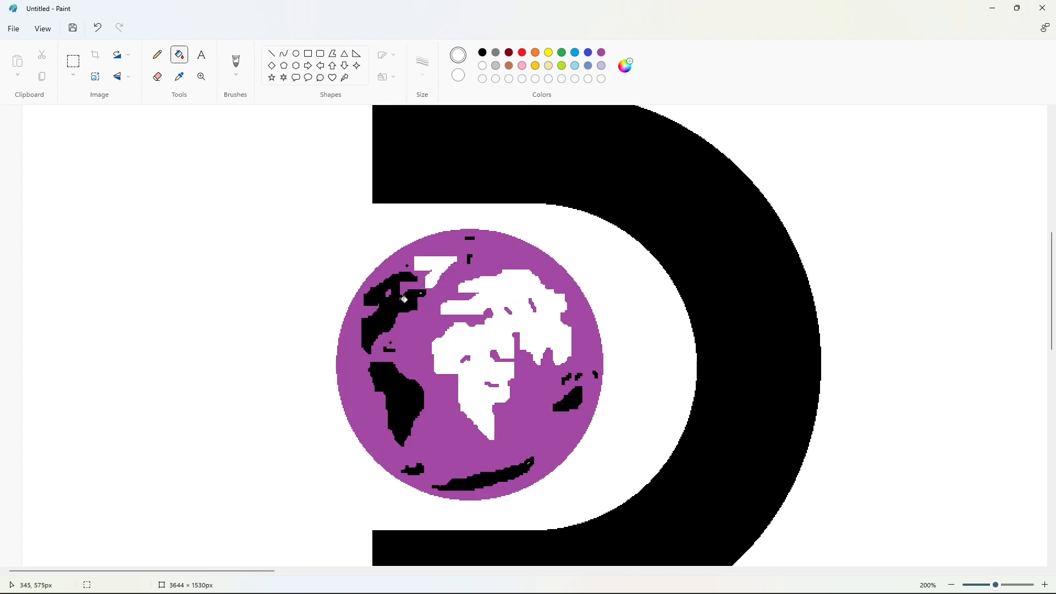
left_click(385, 319)
Fill Antarctica, the small island beside it and South America with white.
left_click(1042, 586)
left_click(190, 572)
left_click_drag(262, 571, 132, 561)
scroll(440, 473, "up", 2)
left_click(470, 416)
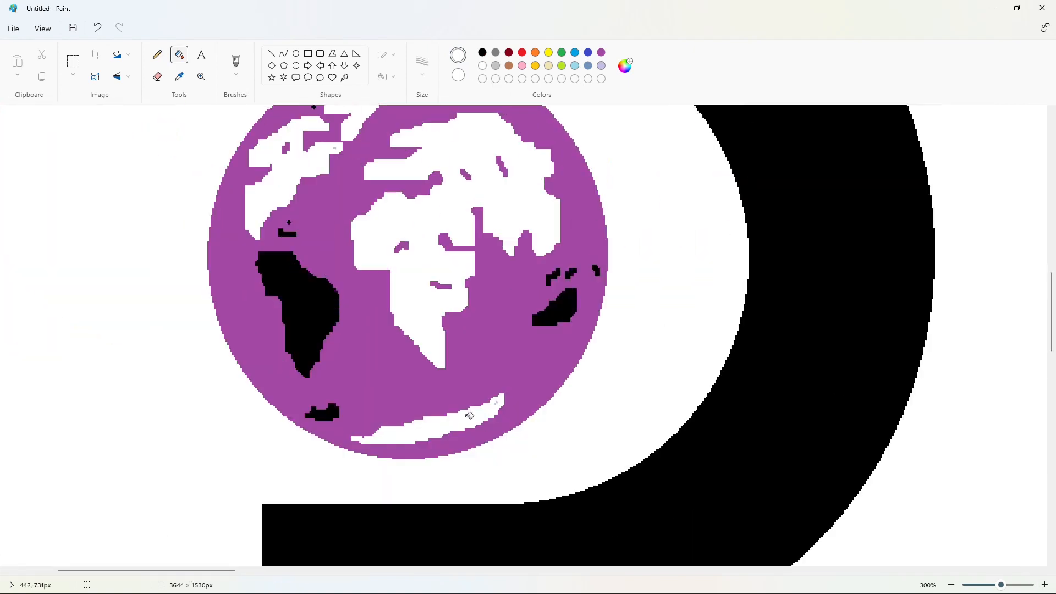
left_click(323, 413)
left_click(305, 308)
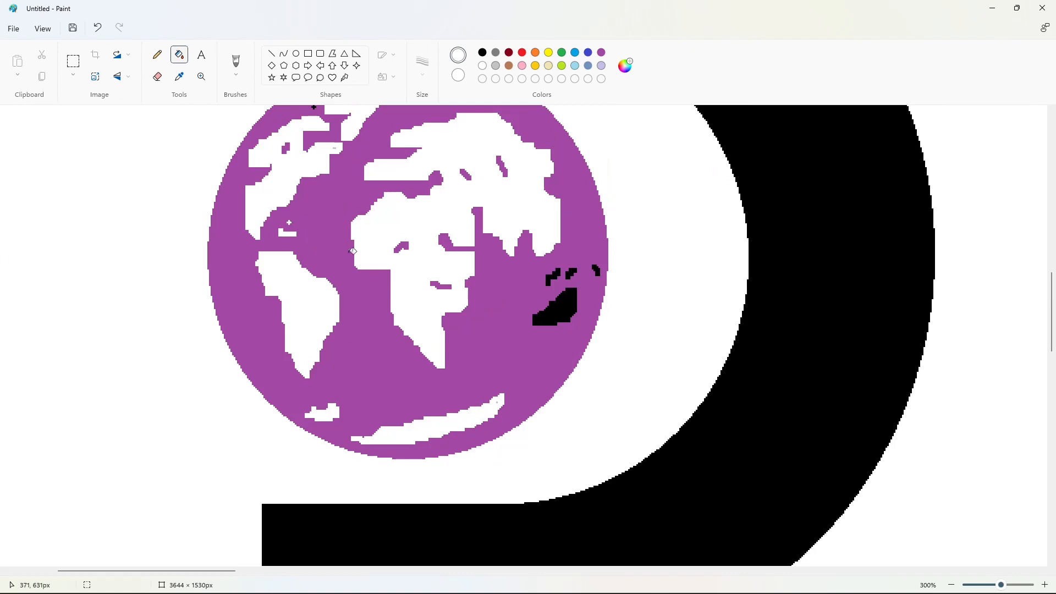
Fill Australia and the small islands above it with white.
scroll(413, 207, "up", 2)
left_click(564, 415)
left_click(571, 387)
left_click(552, 392)
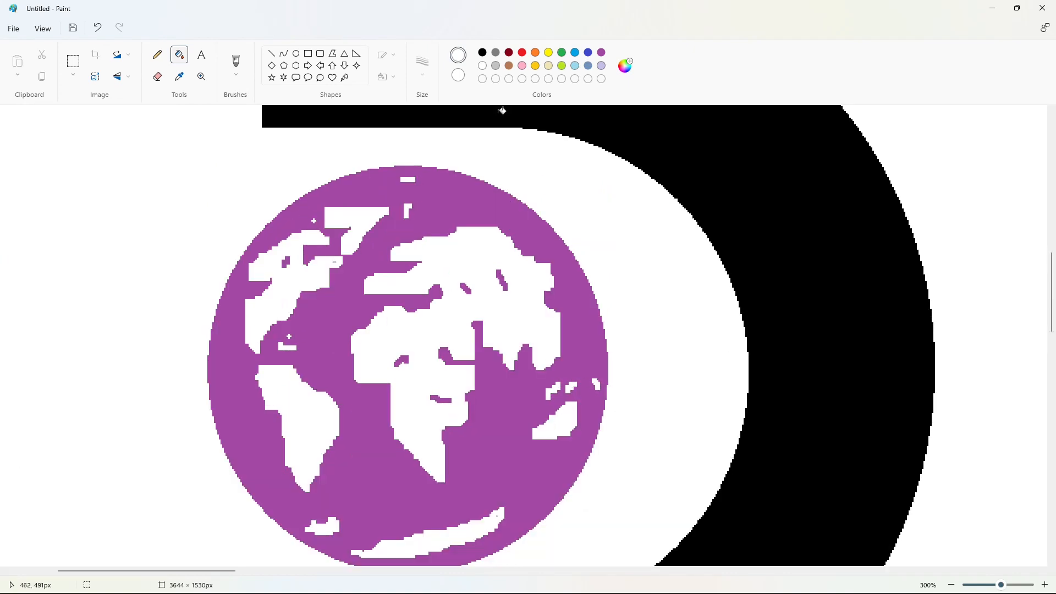
Fill the purple ocean and the purple detail marks inside the continents with black.
left_click(482, 53)
left_click(482, 206)
left_click(501, 281)
left_click(465, 288)
left_click(402, 360)
left_click(445, 401)
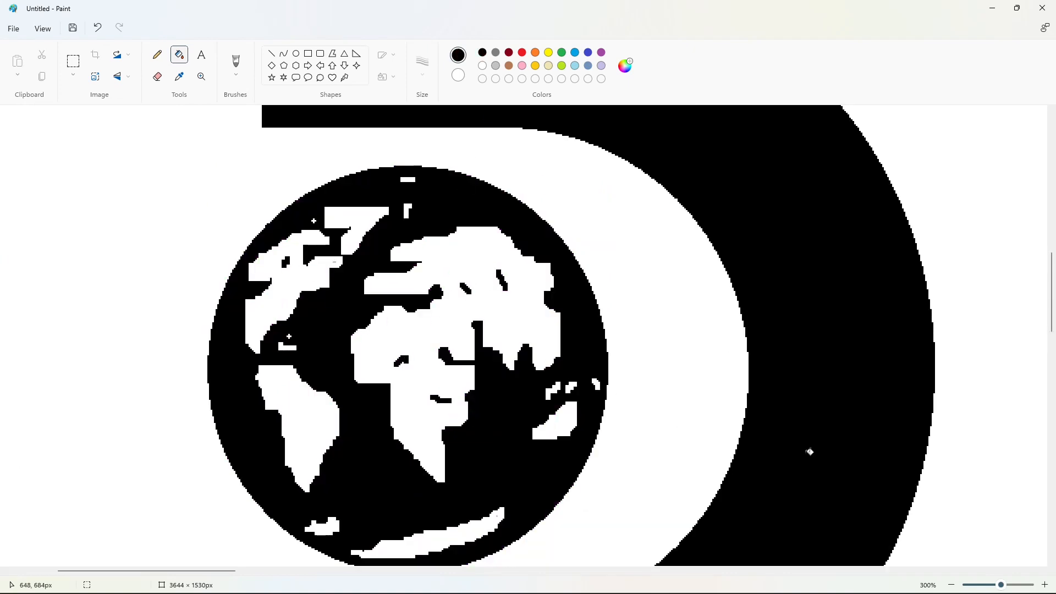
Draw a purple horizontal guide line just below the D, running to the canvas's right edge.
scroll(871, 491, "down", 6, "ctrl")
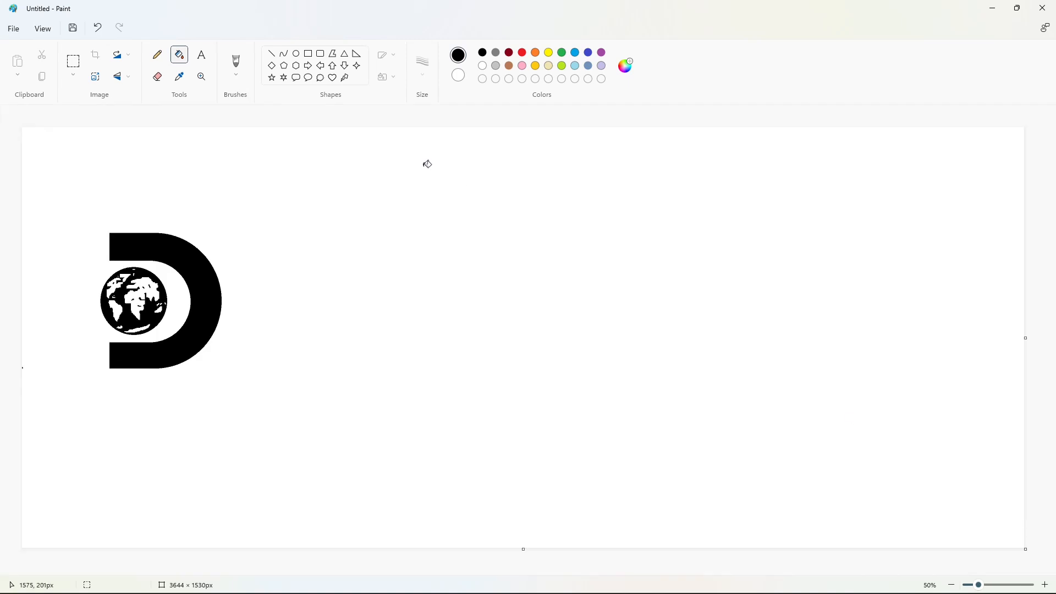
left_click(271, 54)
left_click(602, 53)
left_click_drag(160, 380, 1020, 377)
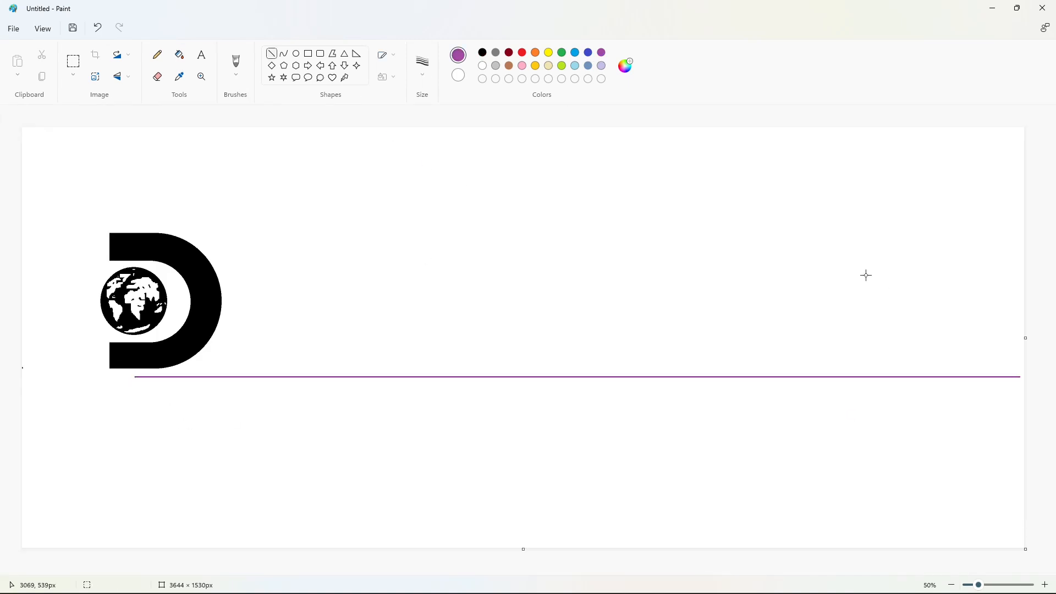
Draw a tall black rectangle beside the D as the stem of the i and fill it black.
left_click(315, 56)
left_click(482, 52)
left_click_drag(232, 275, 263, 370)
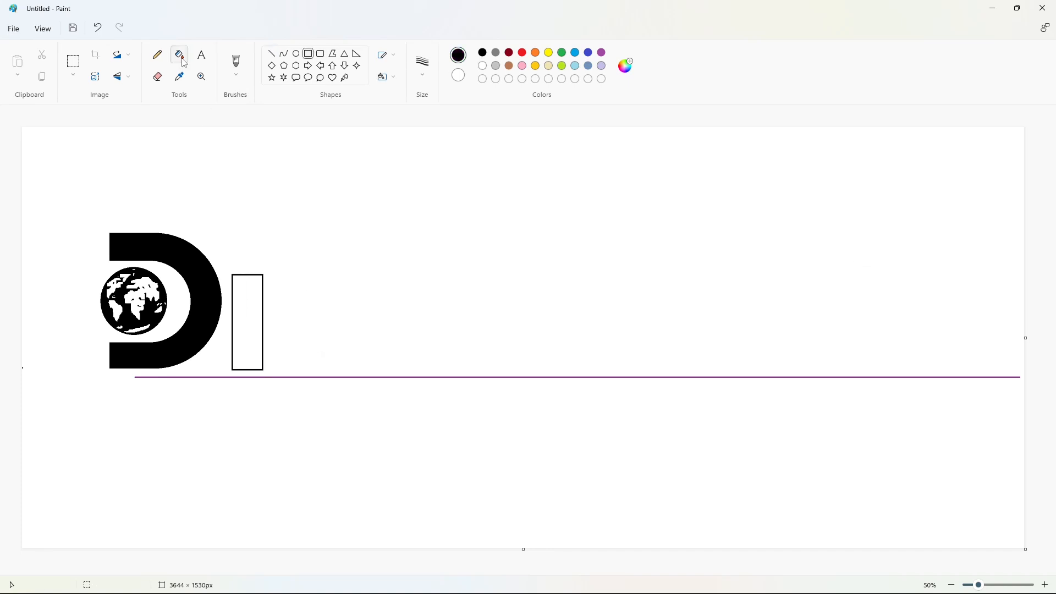
left_click(189, 59)
left_click(248, 322)
Draw a circle above the stem as the dot of the i and fill it black.
left_click(296, 54)
left_click_drag(234, 232, 264, 263)
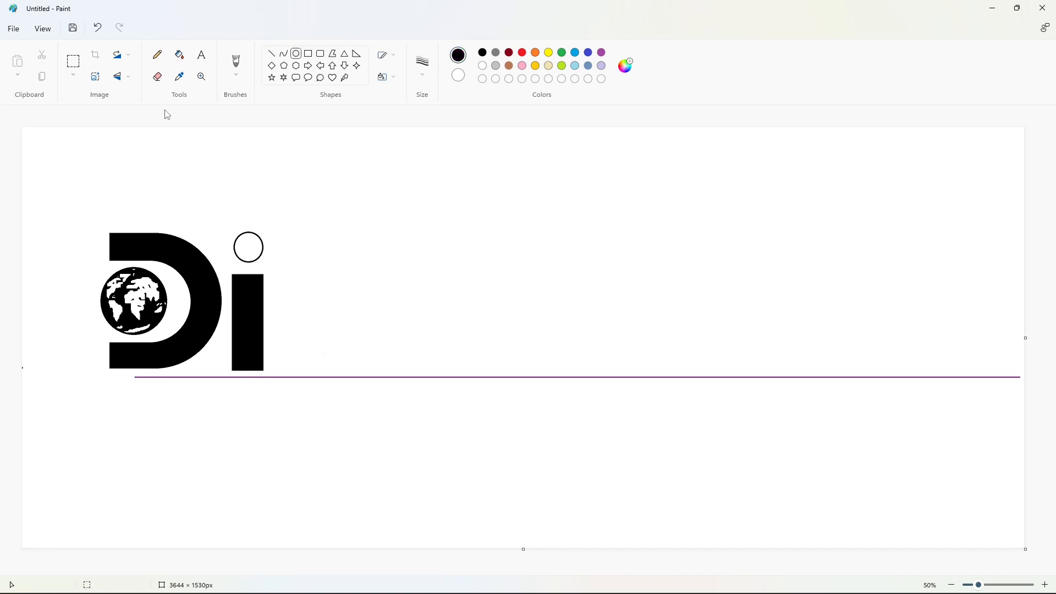
left_click(179, 54)
left_click(248, 248)
Draw the upper outer curve of the letter s beside the i with the Curve tool.
left_click(283, 54)
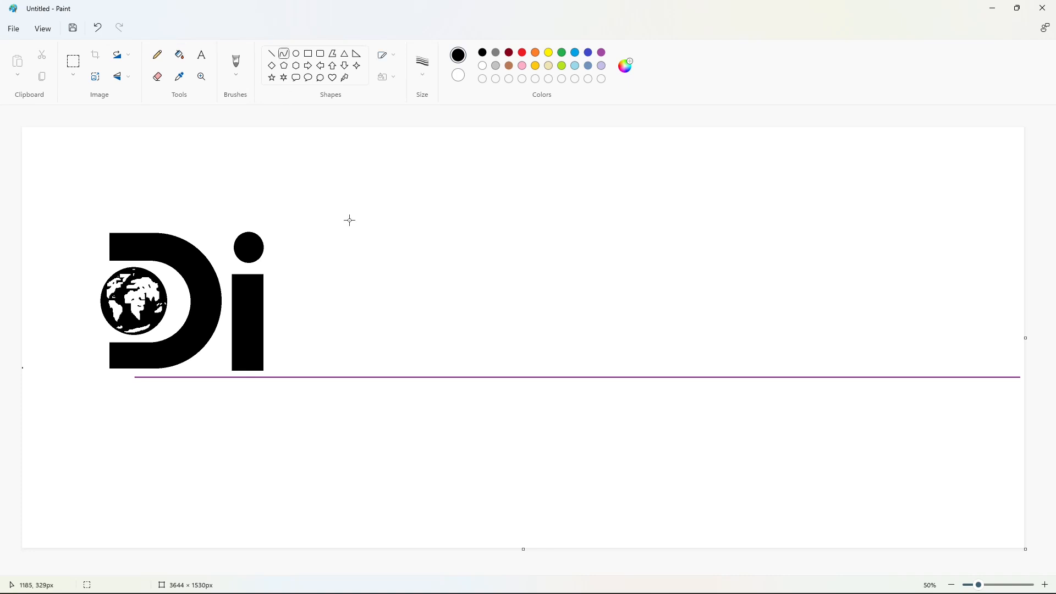
mouse_move(348, 297)
left_mouse_down()
mouse_move(285, 280)
mouse_move(334, 267)
left_mouse_up()
mouse_move(302, 273)
left_mouse_down()
mouse_move(300, 262)
mouse_move(296, 330)
mouse_move(276, 314)
left_mouse_up()
left_click(460, 266)
left_click(364, 317)
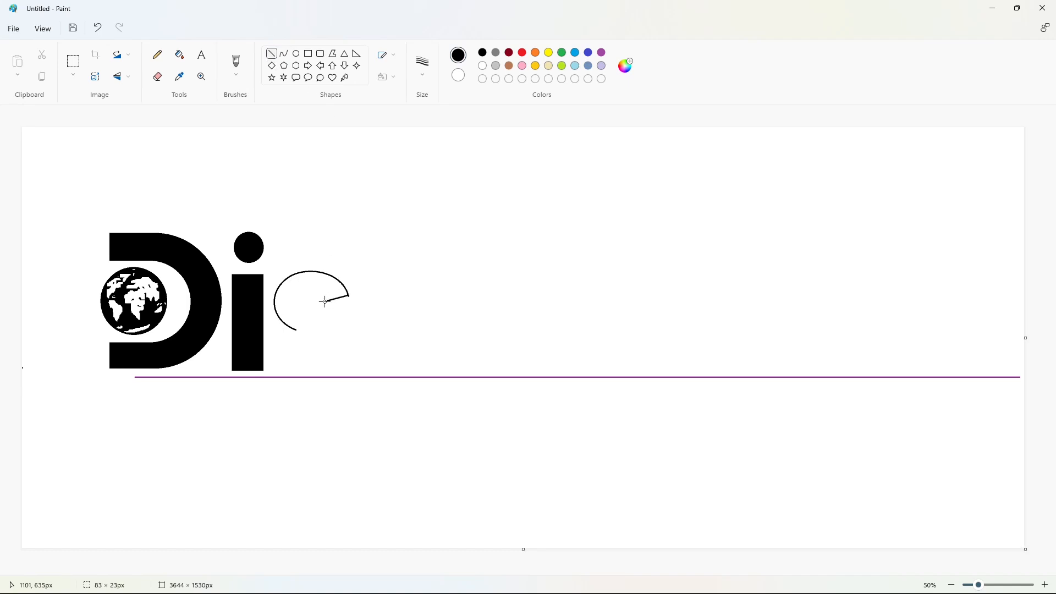
Draw the inner upper curve of the s and the curve leading into its lower bowl.
left_click(283, 54)
left_click(420, 269)
mouse_move(300, 298)
left_mouse_down()
mouse_move(324, 311)
mouse_move(300, 308)
mouse_move(320, 310)
mouse_move(324, 346)
left_mouse_up()
left_click(385, 304)
left_click(360, 340)
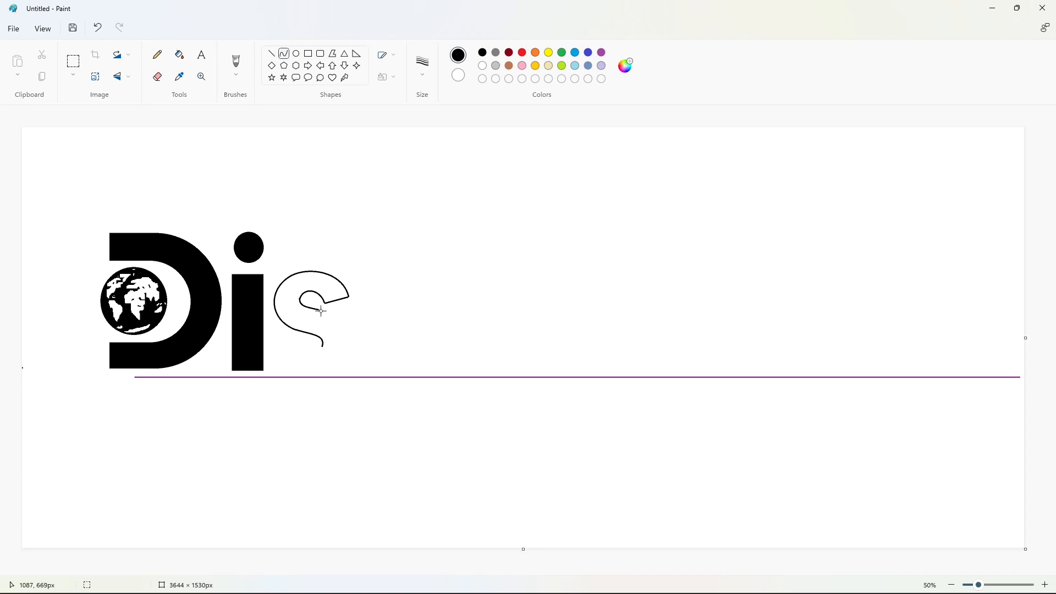
Draw the lower outer curve of the s and round out its lower bowl.
left_click_drag(321, 310, 338, 360)
left_click_drag(327, 325, 353, 346)
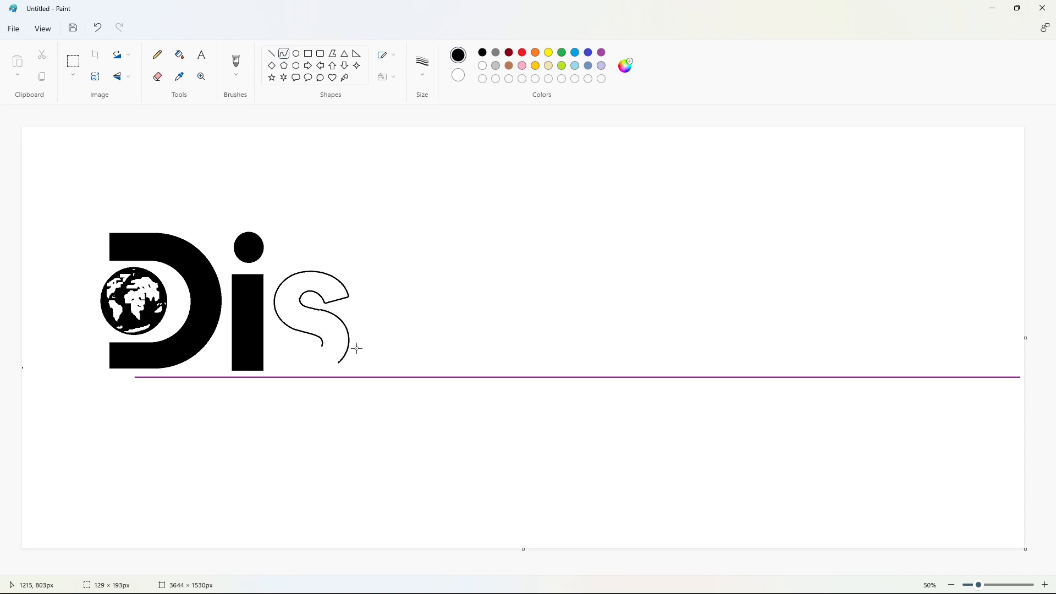
left_click(397, 344)
mouse_move(302, 341)
left_mouse_down()
mouse_move(297, 355)
mouse_move(271, 344)
mouse_move(300, 379)
left_mouse_up()
left_click(364, 360)
left_click(420, 358)
Close the lower end of the s with a straight line and fill the letter black.
left_click(1044, 585)
scroll(550, 358, "down", 2)
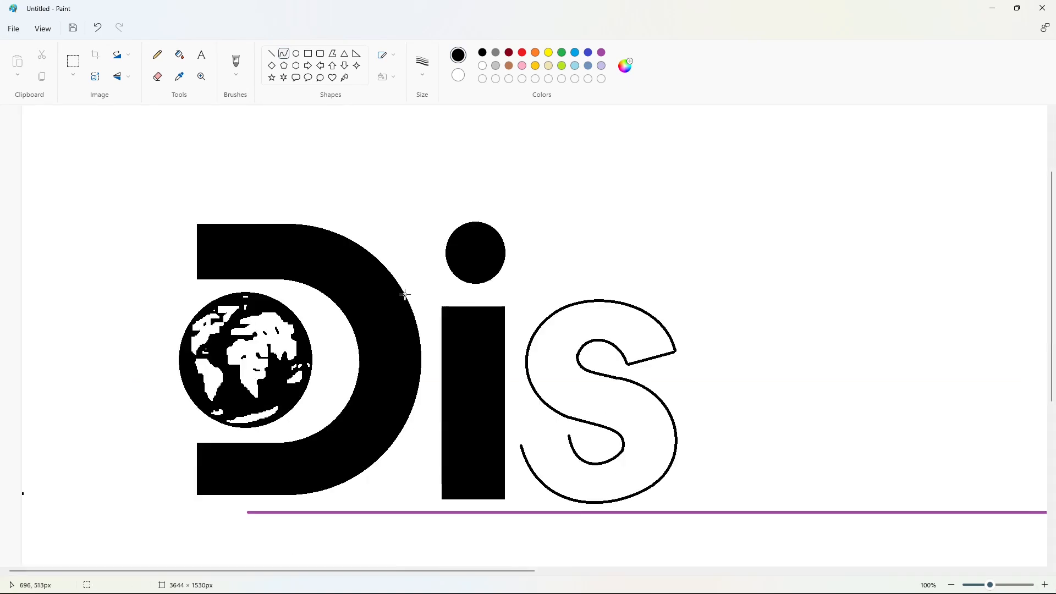
left_click(270, 55)
left_click_drag(521, 445, 569, 436)
left_click(326, 128)
left_click(179, 55)
left_click(630, 325)
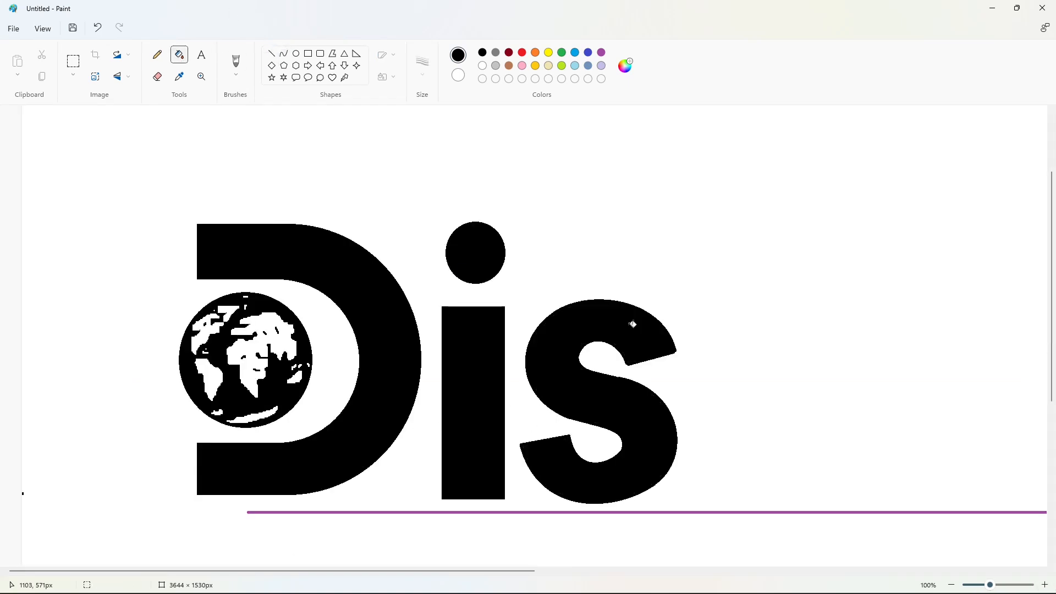
Draw a large circle beside the s with a smaller circle inside it for the letter c.
left_click(951, 585)
left_click(296, 54)
left_click_drag(362, 269, 466, 373)
left_click_drag(360, 321, 357, 323)
mouse_move(465, 322)
left_mouse_down()
mouse_move(479, 335)
mouse_move(460, 349)
left_mouse_up()
mouse_move(386, 299)
left_mouse_down()
mouse_move(430, 346)
mouse_move(409, 296)
left_mouse_up()
mouse_move(430, 322)
left_mouse_down()
mouse_move(486, 294)
mouse_move(486, 345)
left_mouse_up()
left_click(530, 327)
Fill the ring of the c with purple.
left_click(179, 54)
left_click(431, 291)
left_click(601, 53)
left_click(432, 291)
Cut a white wedge-shaped opening in the right side of the c and fill the letter black.
left_click(482, 65)
left_click(271, 53)
left_click(518, 339)
left_click(514, 341)
left_click(448, 321)
left_click(483, 52)
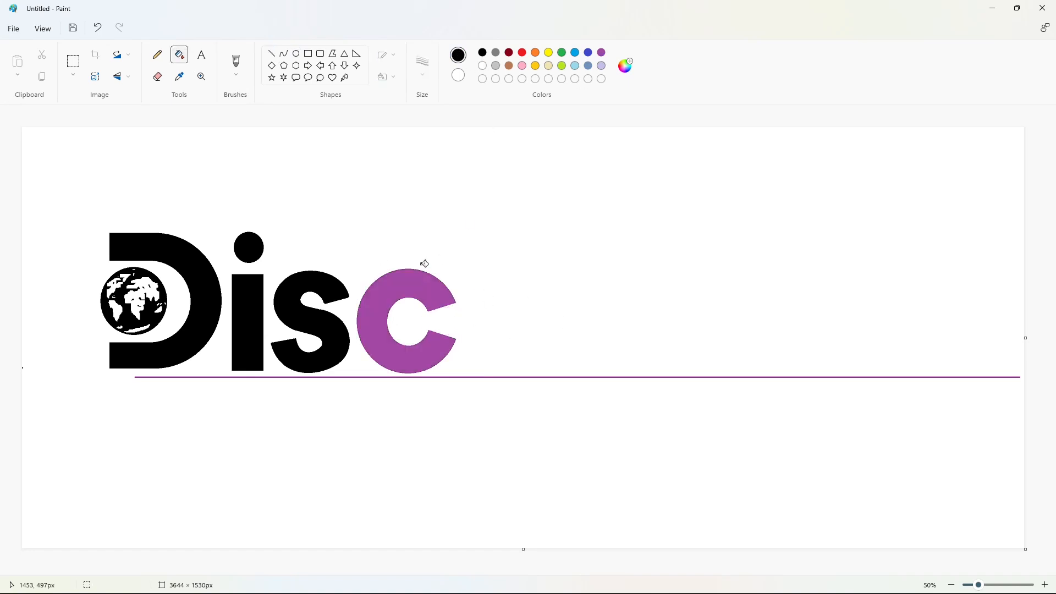
left_click(422, 270)
Draw two concentric circles beside the c for the letter o and fill the ring black.
left_click(296, 54)
left_click_drag(466, 269, 561, 372)
left_click_drag(467, 325, 535, 346)
left_click(565, 333)
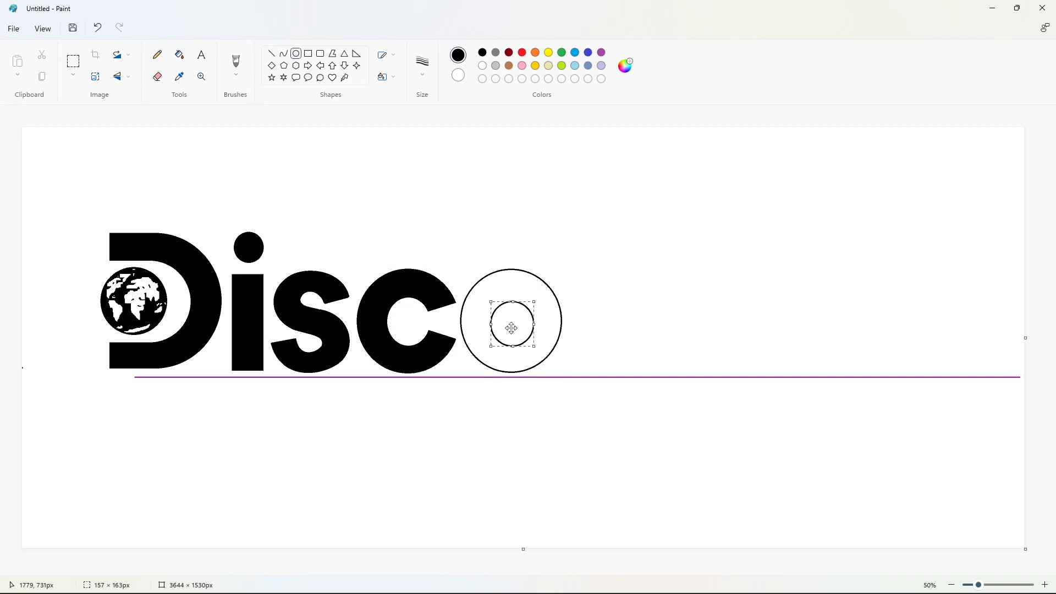
left_click(620, 314)
left_click(180, 55)
left_click(524, 283)
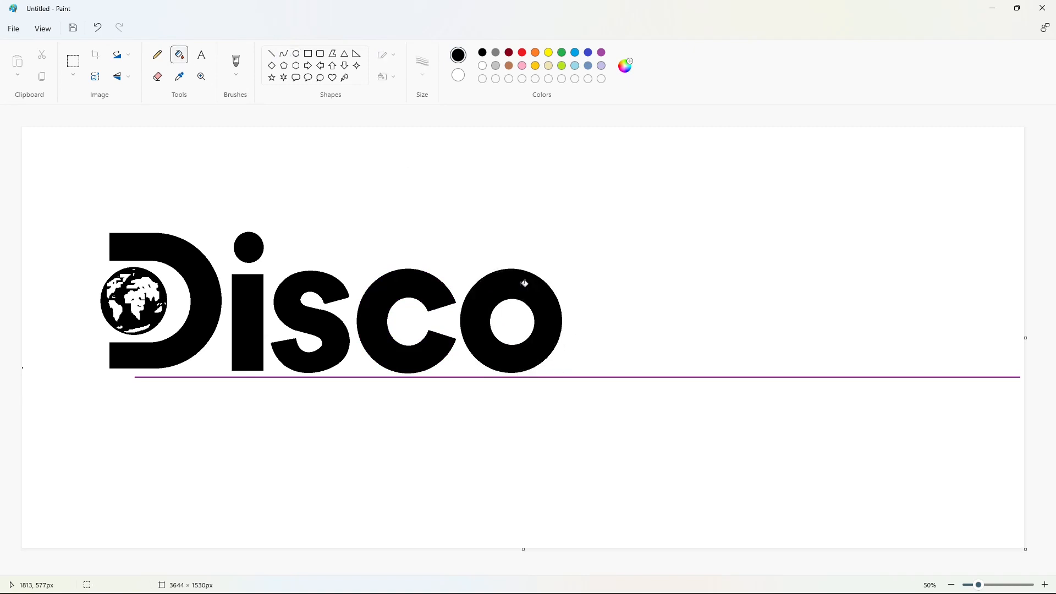
Draw the slanted left arm of the letter v beside the o as a black line outline open at its lower end.
left_click(272, 54)
left_click_drag(557, 270, 598, 370)
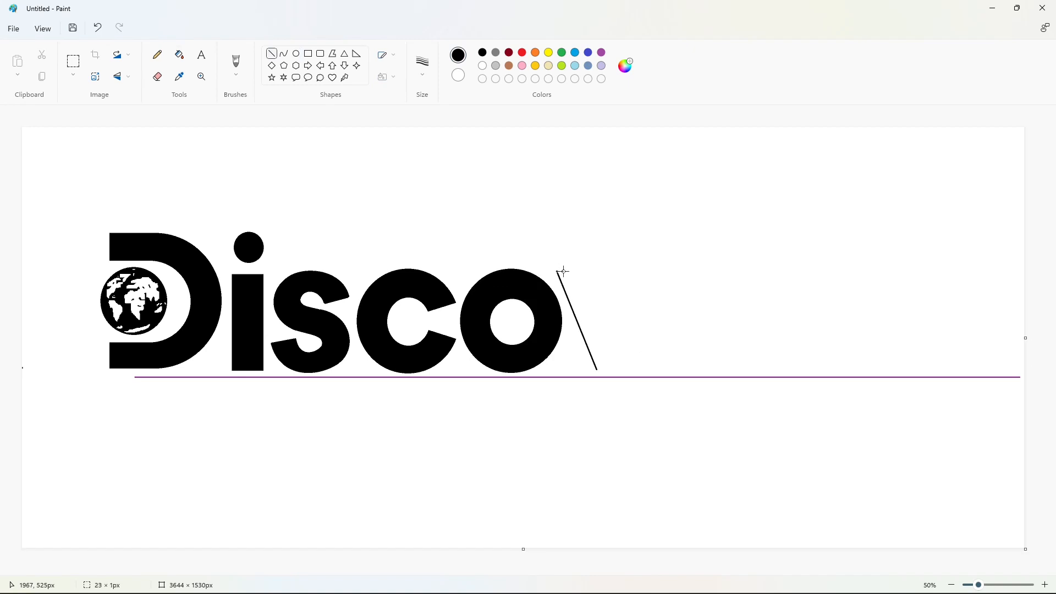
left_click(628, 263)
left_click(647, 336)
mouse_move(589, 271)
left_mouse_down()
mouse_move(612, 332)
mouse_move(652, 374)
left_mouse_up()
Paste a copy of the half-v outline into the empty area below the D and fill its stray black piece of the o white.
left_click(73, 61)
key("ctrl+c")
key("ctrl+v")
left_click_drag(94, 200, 152, 486)
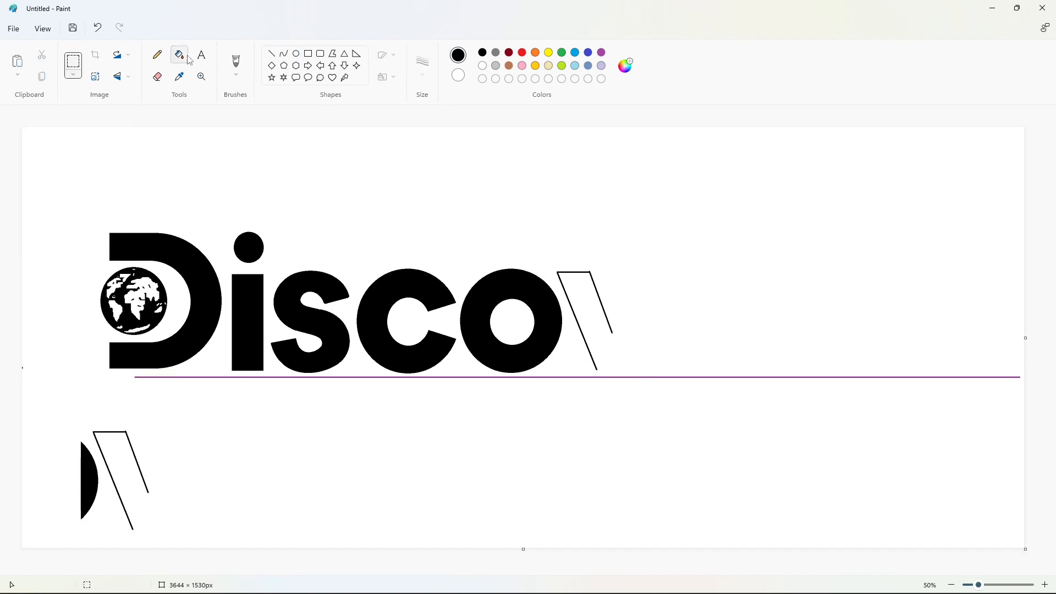
left_click(179, 54)
left_click(482, 65)
left_click(88, 470)
Copy the cleaned half-v outline, flip the copy horizontally and align it with the first half to form the v's right arm.
left_click(73, 61)
left_click_drag(76, 413, 216, 547)
key("ctrl+c")
key("ctrl+v")
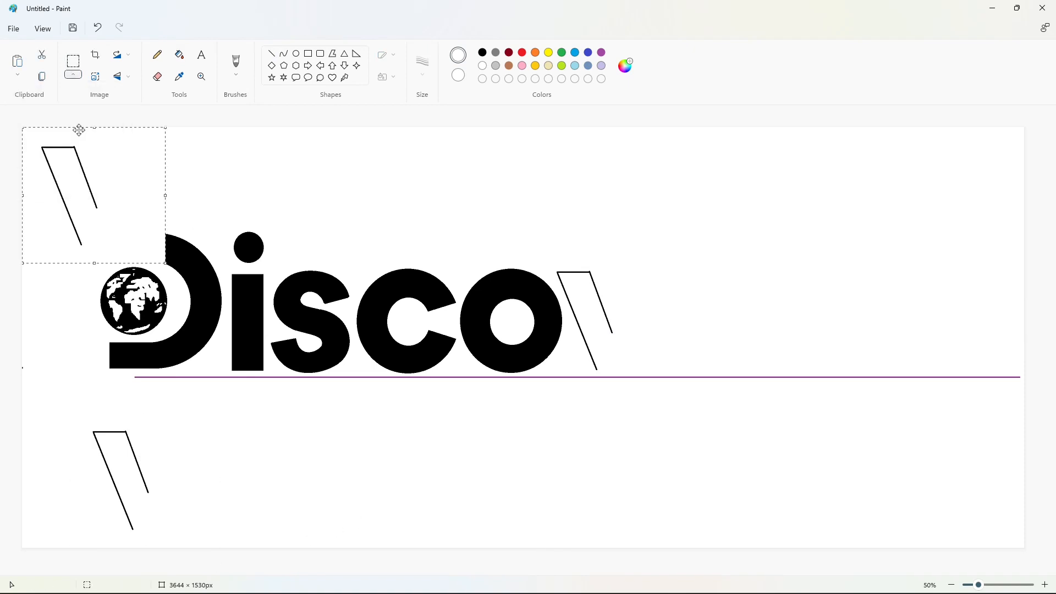
left_click(119, 80)
left_click(144, 114)
left_click_drag(95, 204, 570, 329)
key("Right")
key("Right")
key("Right")
key("Right")
key("Right")
key("Right")
key("Right")
key("Right")
key("Right")
key("Right")
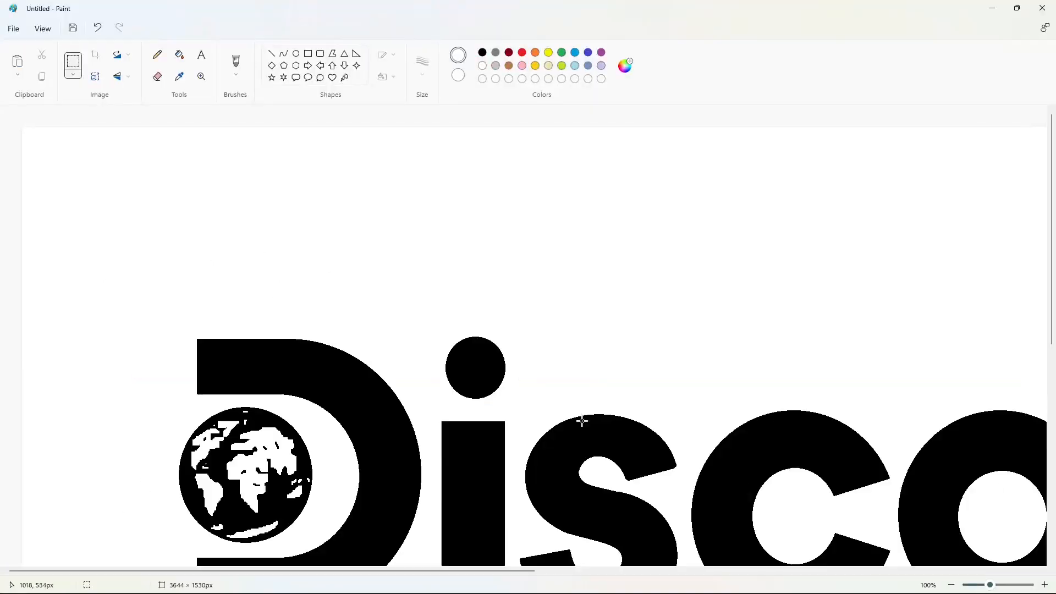
Close the v's base with a black line, fill the letter black and tidy its top edges with white lines.
scroll(549, 550, "right", 8)
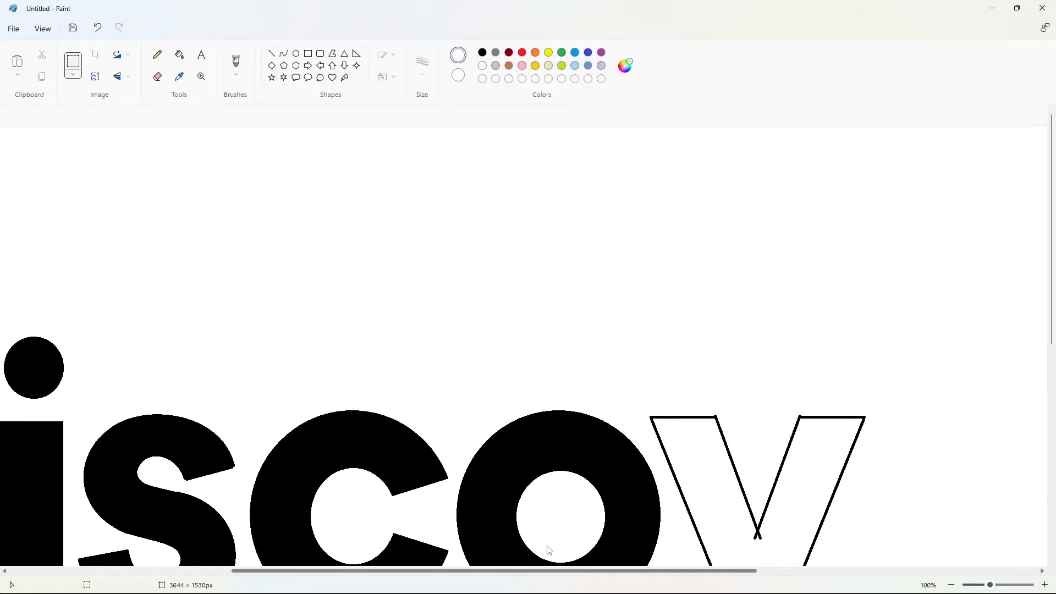
scroll(549, 550, "down", 3)
left_click_drag(549, 572, 597, 572)
left_click(272, 53)
left_click(483, 52)
left_click_drag(584, 382, 639, 382)
left_click(179, 54)
left_click(549, 220)
left_click(483, 65)
left_click(272, 53)
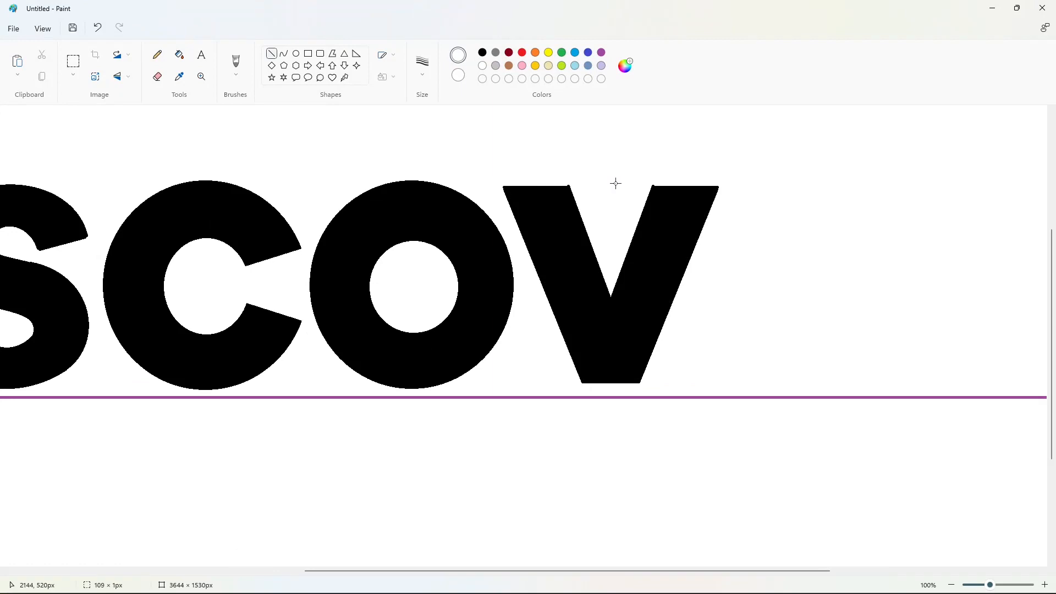
left_click(950, 584)
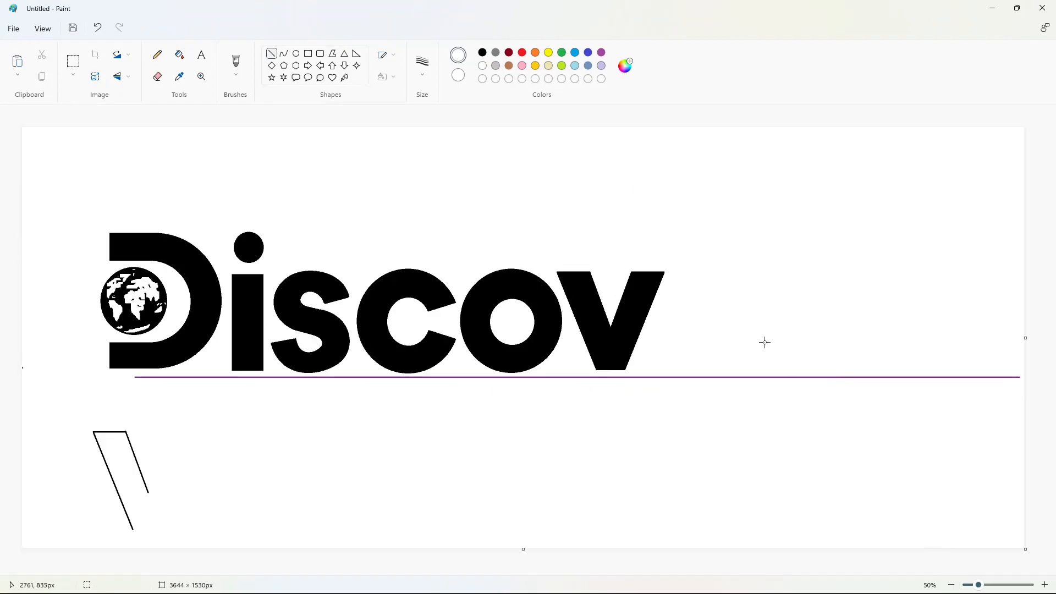
Draw a large black circle outline beside the v for the letter e, widened toward the v.
left_click(296, 54)
left_click(483, 52)
left_click_drag(669, 269, 757, 372)
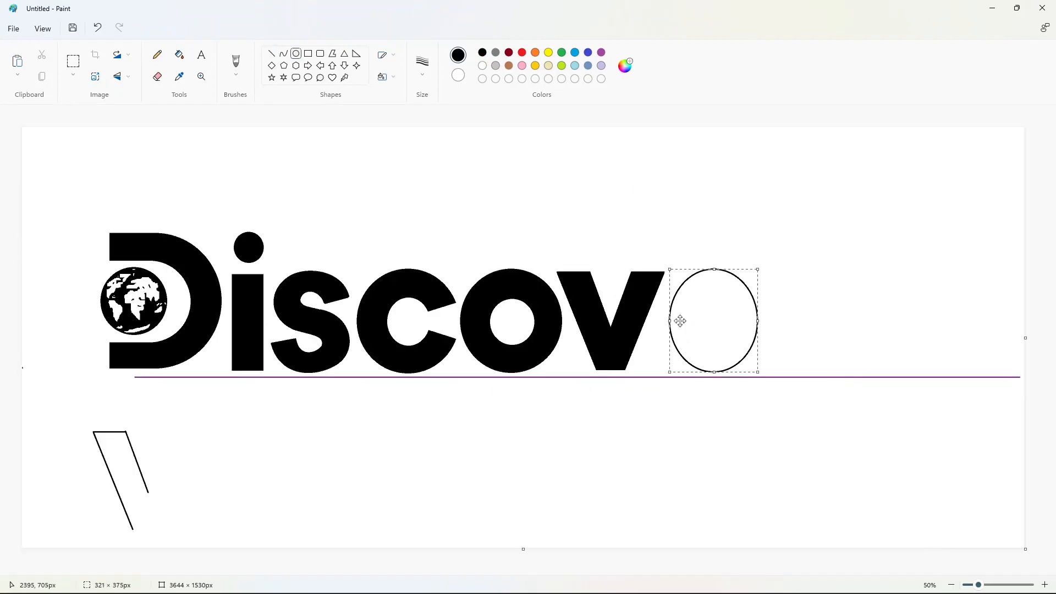
left_click_drag(670, 320, 658, 321)
left_click_drag(758, 320, 758, 329)
left_click(804, 330)
Draw the e's inner outlines: an arched upper opening, two crossbar lines, a short slanted terminal and a curved lower opening.
mouse_move(686, 295)
left_mouse_down()
mouse_move(734, 350)
mouse_move(710, 291)
left_mouse_up()
left_click_drag(687, 320, 685, 320)
mouse_move(734, 320)
left_mouse_down()
mouse_move(672, 328)
mouse_move(744, 310)
mouse_move(718, 310)
mouse_move(725, 285)
left_mouse_up()
key("ctrl+z")
left_click(691, 287)
left_click(828, 330)
left_click(271, 54)
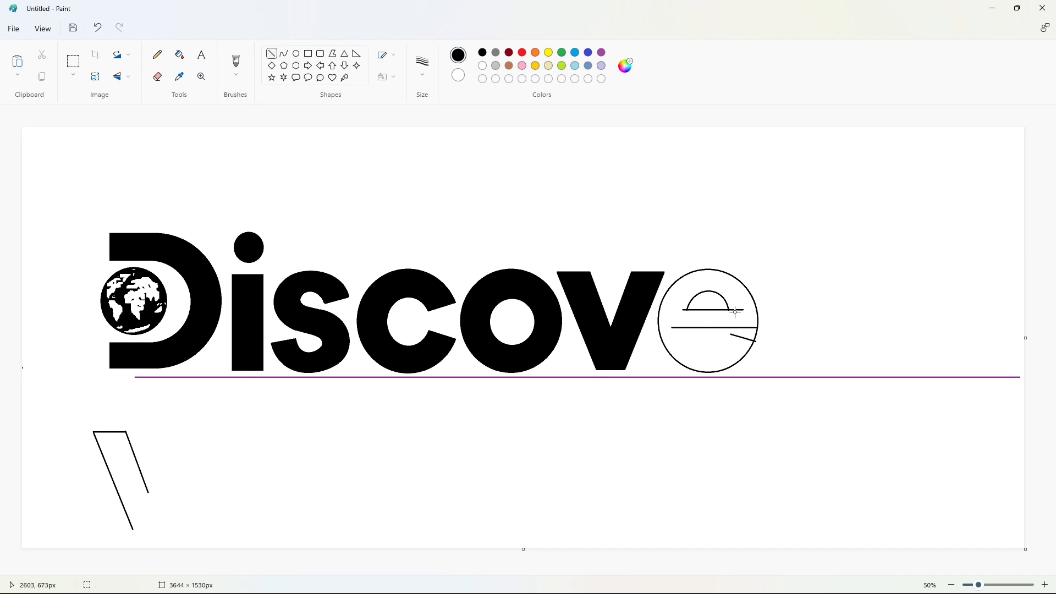
left_click(284, 53)
mouse_move(731, 333)
left_mouse_down()
mouse_move(687, 329)
mouse_move(708, 353)
mouse_move(688, 357)
left_mouse_up()
left_click(797, 370)
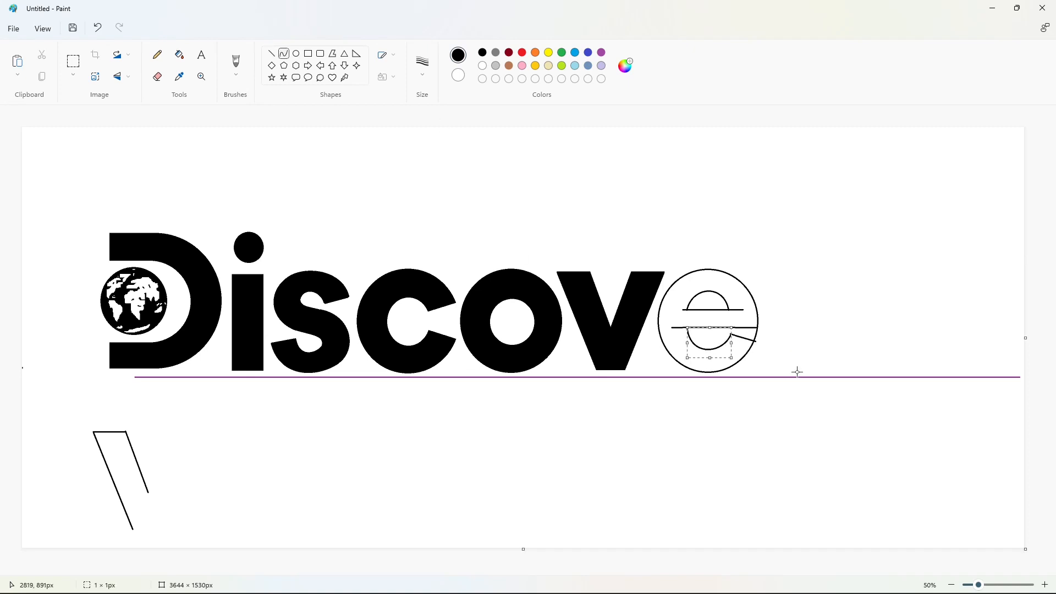
Fill the body of the e with black.
left_click(1045, 585)
left_click_drag(466, 572, 816, 572)
left_click(179, 56)
left_click(641, 275)
left_click(494, 80)
left_click(272, 54)
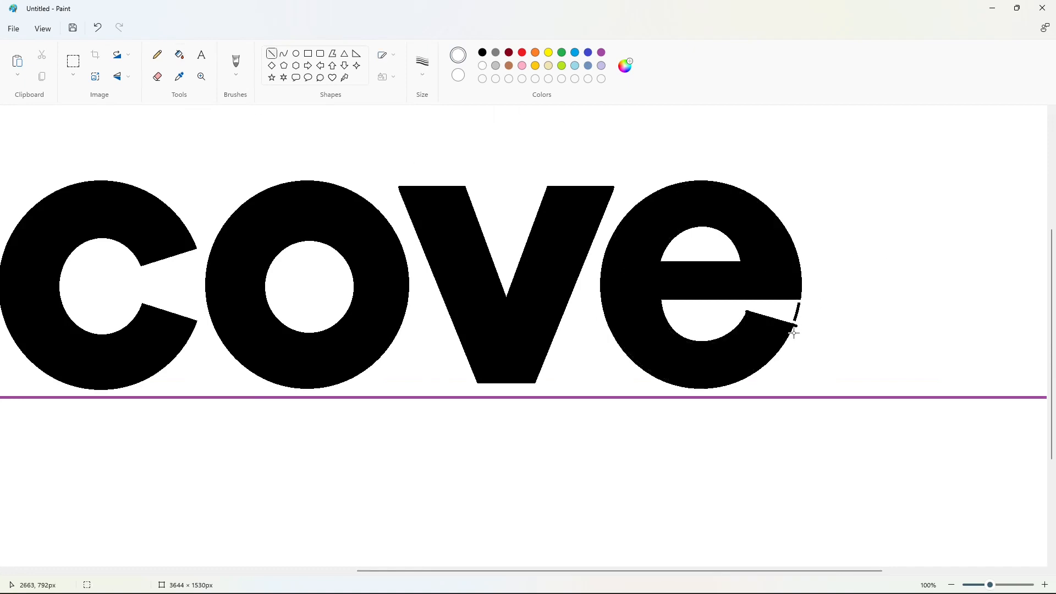
Remove the leftover outline sliver at the e's opening with white fill and an 8 px eraser, then trim the terminal with white.
left_click(180, 55)
left_click(800, 306)
left_click(158, 76)
left_click(423, 65)
left_click(429, 146)
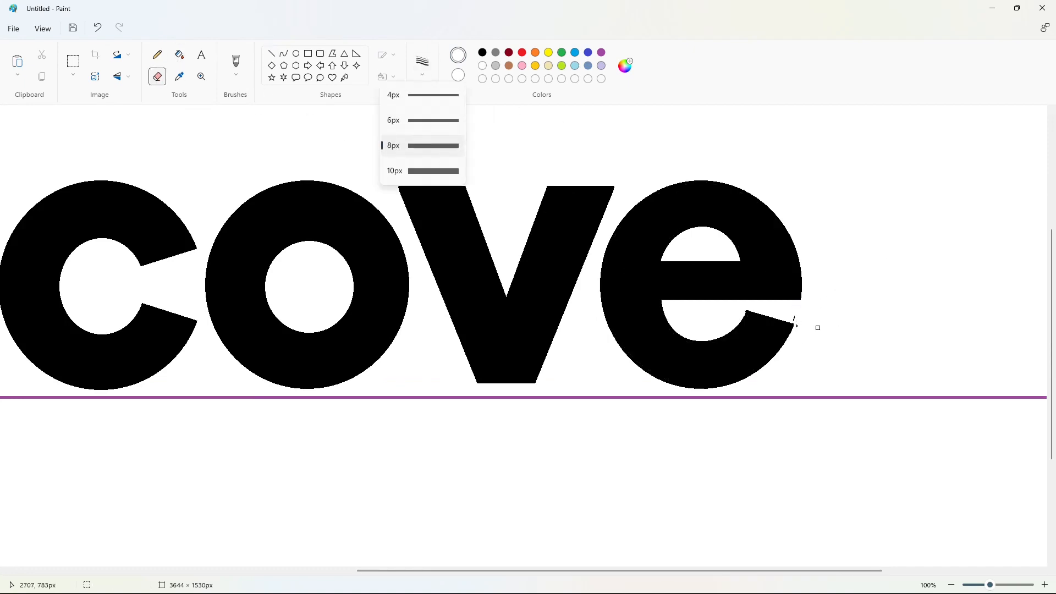
left_click_drag(796, 316, 798, 323)
left_click(272, 53)
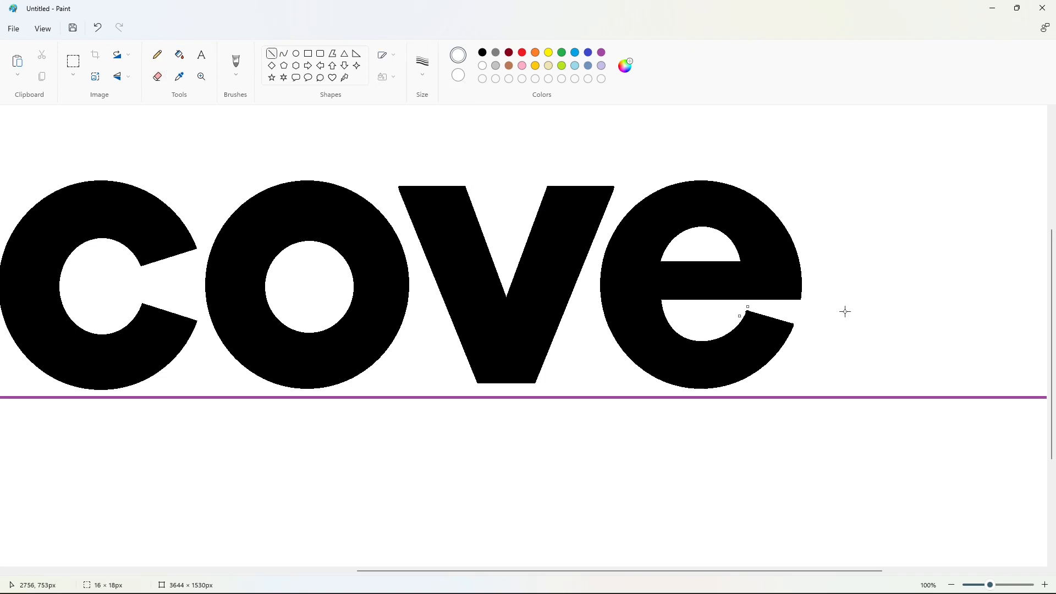
scroll(898, 427, "down", 2)
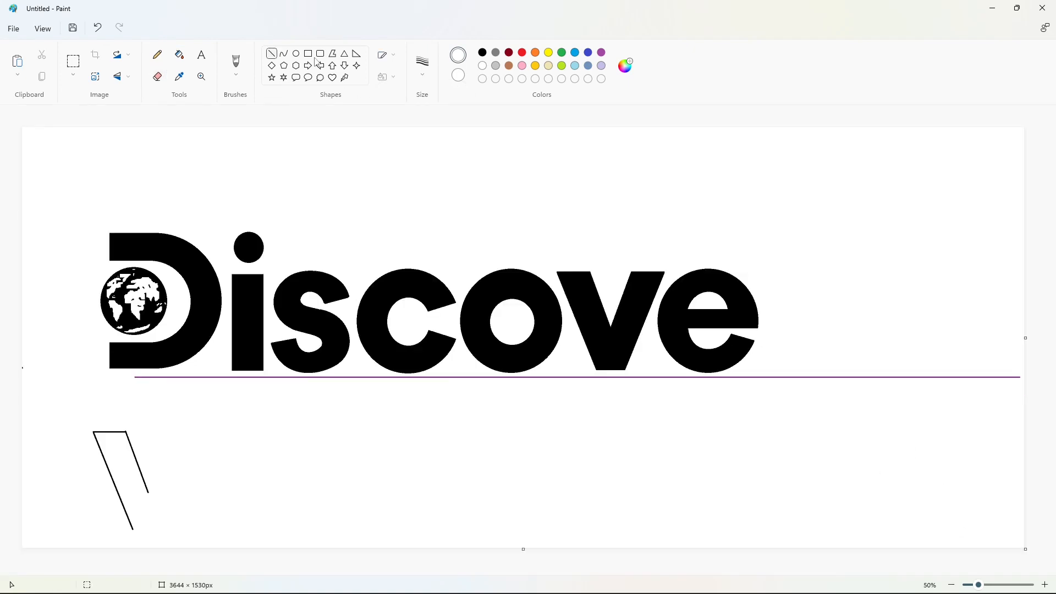
Draw a narrow upright rectangle beside the e as the stem of the r and fill it black.
left_click(308, 54)
left_click(482, 52)
left_click_drag(766, 272, 796, 371)
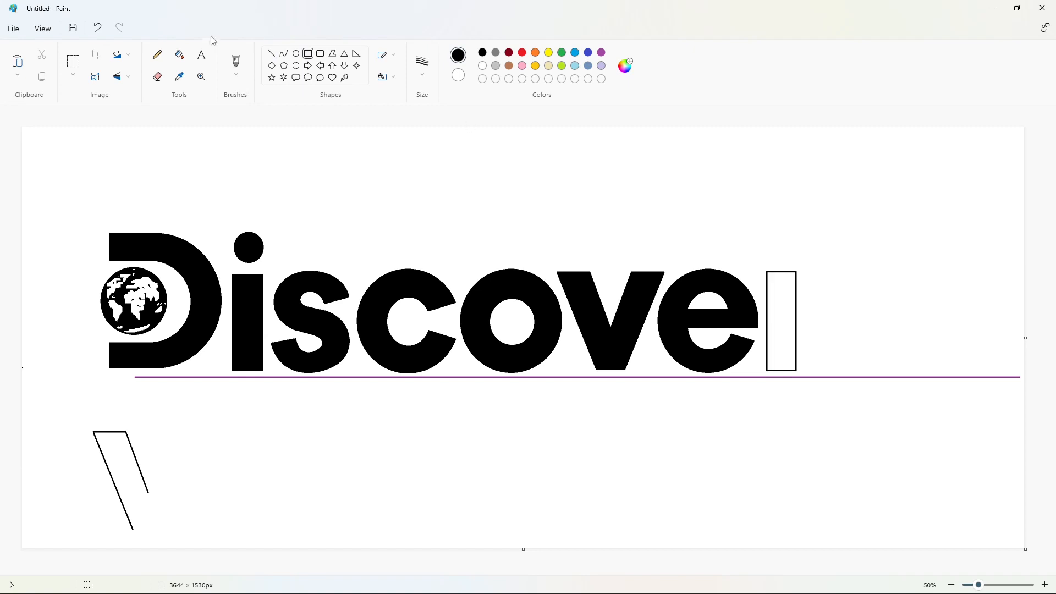
left_click(179, 54)
left_click(782, 322)
Draw the curved arm of the r from the stem's upper part and fill it black.
left_click(284, 53)
mouse_move(829, 272)
left_mouse_down()
mouse_move(797, 289)
mouse_move(802, 275)
mouse_move(829, 273)
mouse_move(796, 323)
left_mouse_up()
left_click(873, 289)
left_click(272, 54)
left_click_drag(812, 311, 802, 302)
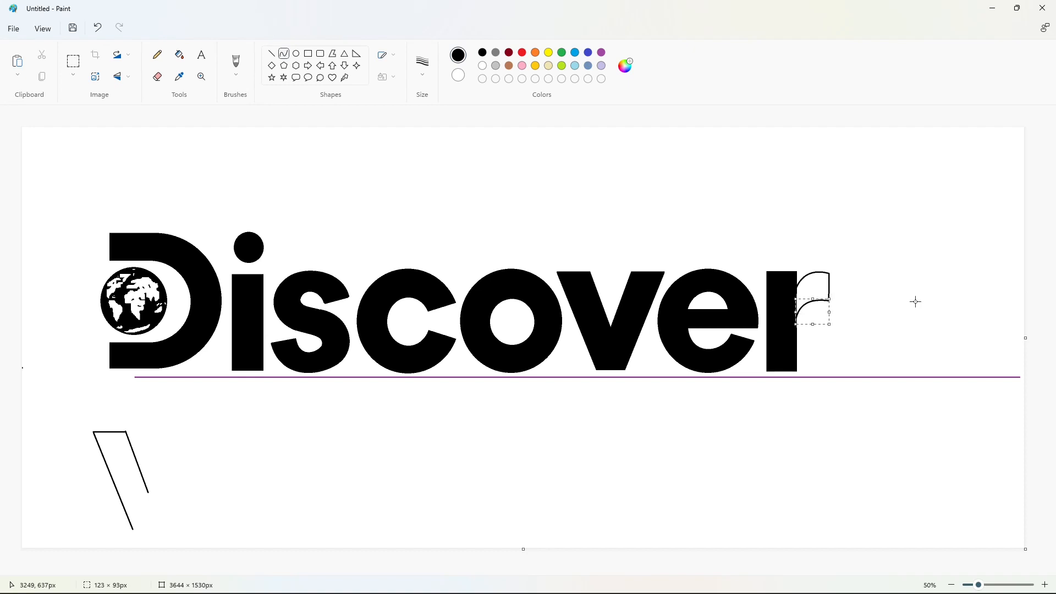
left_click(915, 301)
left_click(181, 55)
left_click(816, 284)
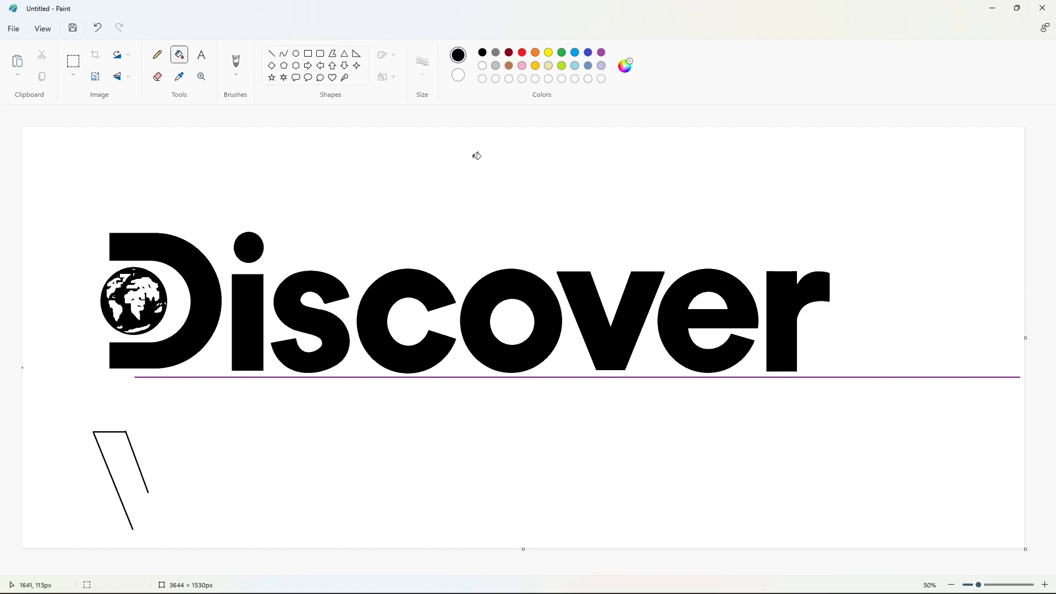
Outline the letter y beside the r with black lines, extending its long diagonal stroke below the purple guide line.
left_click(272, 54)
mouse_move(836, 283)
left_mouse_down()
mouse_move(874, 357)
mouse_move(834, 273)
mouse_move(889, 325)
left_mouse_up()
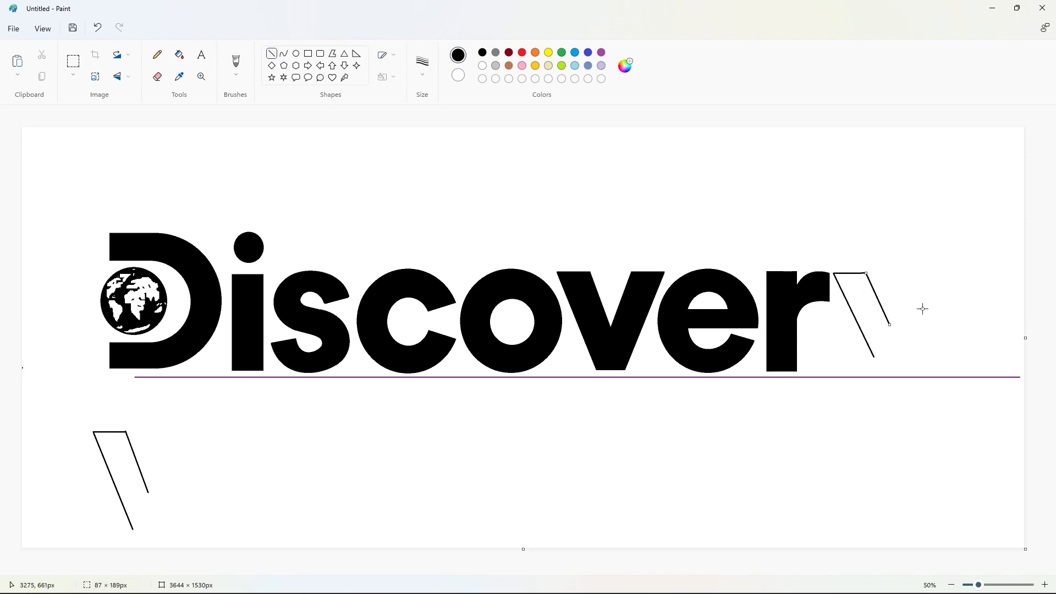
left_click(922, 307)
left_click_drag(911, 272, 852, 408)
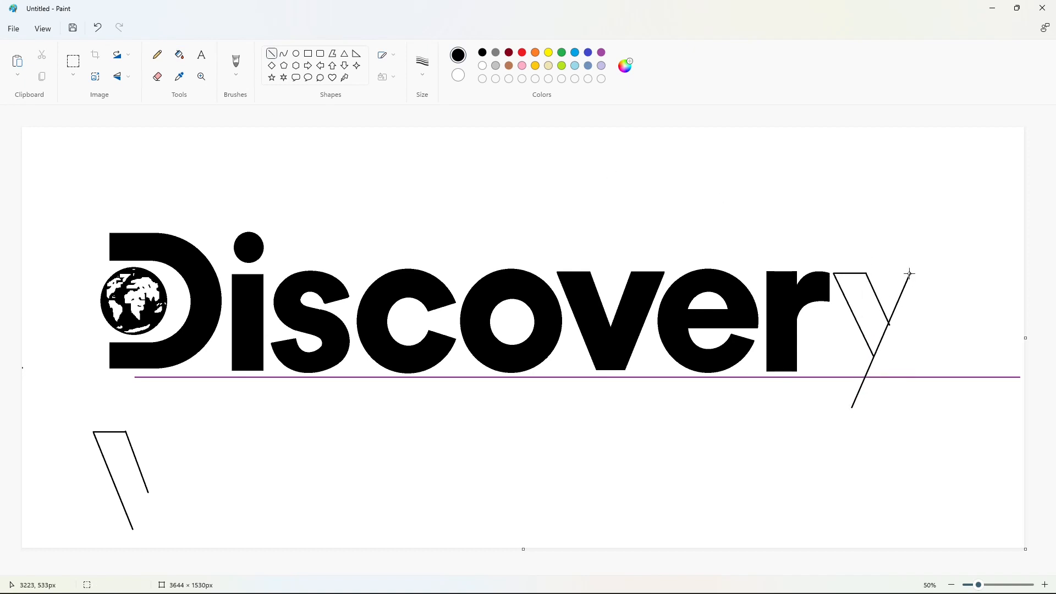
mouse_move(941, 273)
left_mouse_down()
mouse_move(876, 424)
mouse_move(883, 408)
left_mouse_up()
left_click(914, 433)
left_click(927, 407)
Fill all sections of the y with black, including the parts around and below the purple guide line.
left_click(180, 54)
left_click(904, 325)
left_click(1044, 585)
scroll(486, 523, "down", 5)
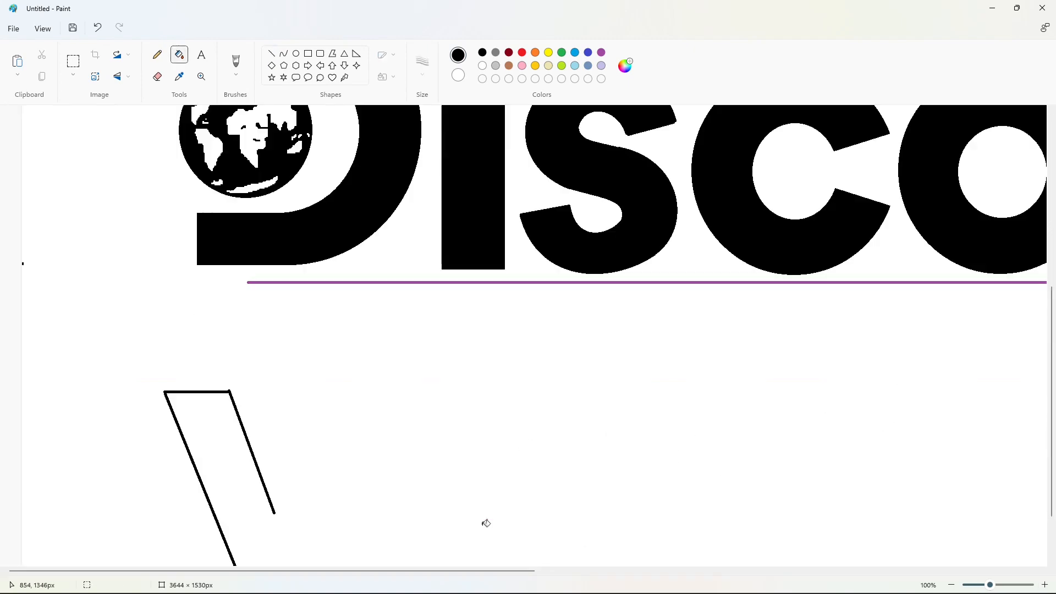
left_click_drag(479, 571, 971, 571)
left_click(752, 330)
left_click(758, 283)
left_click(725, 151)
Trim the bottom edge of the y's tail flat with a white horizontal line.
left_click(272, 55)
left_click_drag(692, 345, 780, 344)
left_click(483, 65)
left_click(875, 351)
left_click(179, 55)
left_click(758, 351)
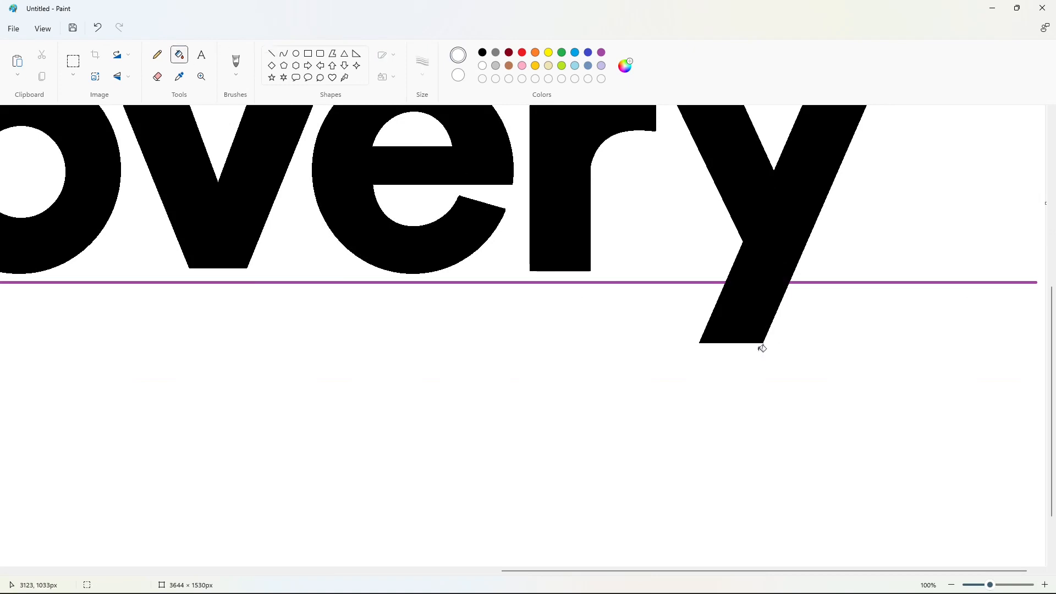
Level the top edge of the y with a white horizontal line nudged down onto the letter.
scroll(845, 382, "up", 5)
left_click(270, 55)
left_click_drag(682, 414, 898, 413)
key("Down")
key("Down")
key("Down")
key("Down")
key("Down")
left_click(893, 293)
scroll(795, 387, "down", 3)
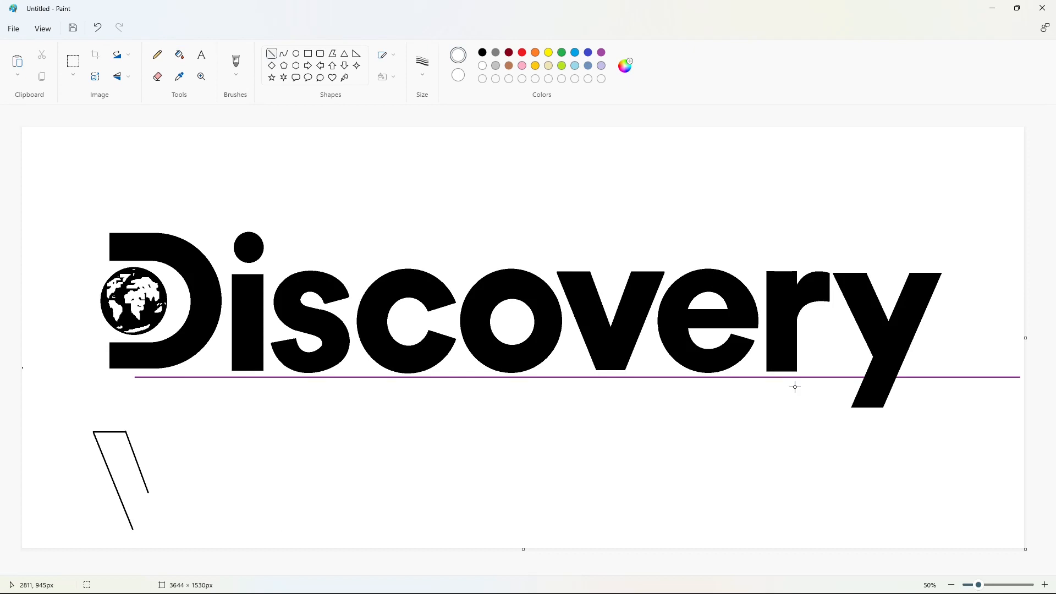
Erase the spare half-v outline and the purple guide line by filling them white.
left_click(183, 58)
left_click(139, 467)
left_click(198, 378)
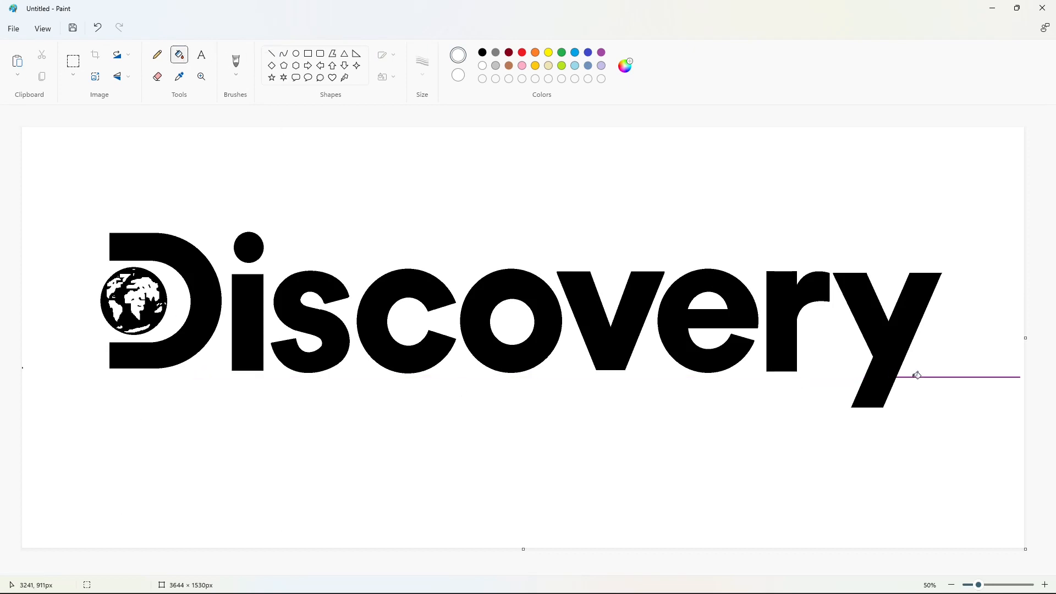
left_click(918, 376)
Add the black text CHANNEL below Discovery and make it bold.
left_click(202, 54)
left_click(482, 52)
left_click_drag(391, 357, 1026, 549)
type("CH")
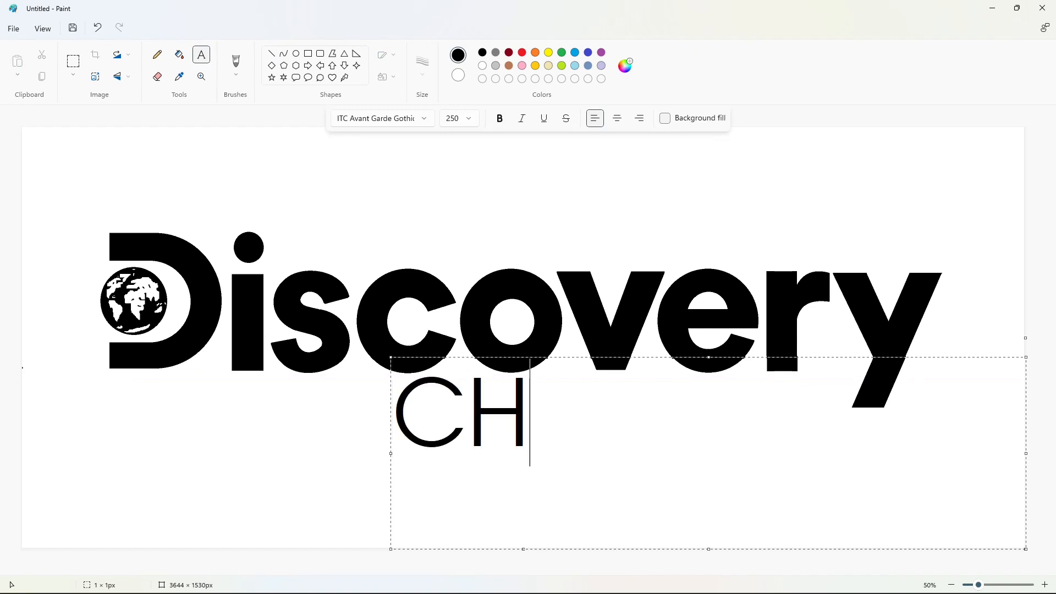
type("ANNEL")
key("ctrl+a")
left_click(499, 118)
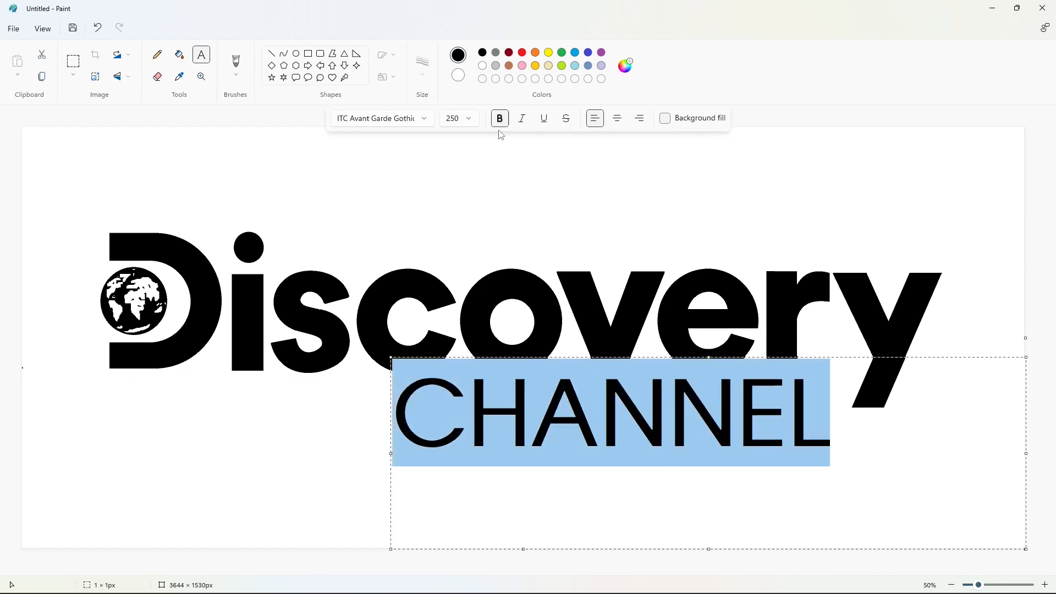
Set the CHANNEL text size to 200 and insert spaces between its letters.
left_click(471, 121)
type("200")
key("Return")
left_click(453, 387)
left_click(523, 390)
left_click(599, 390)
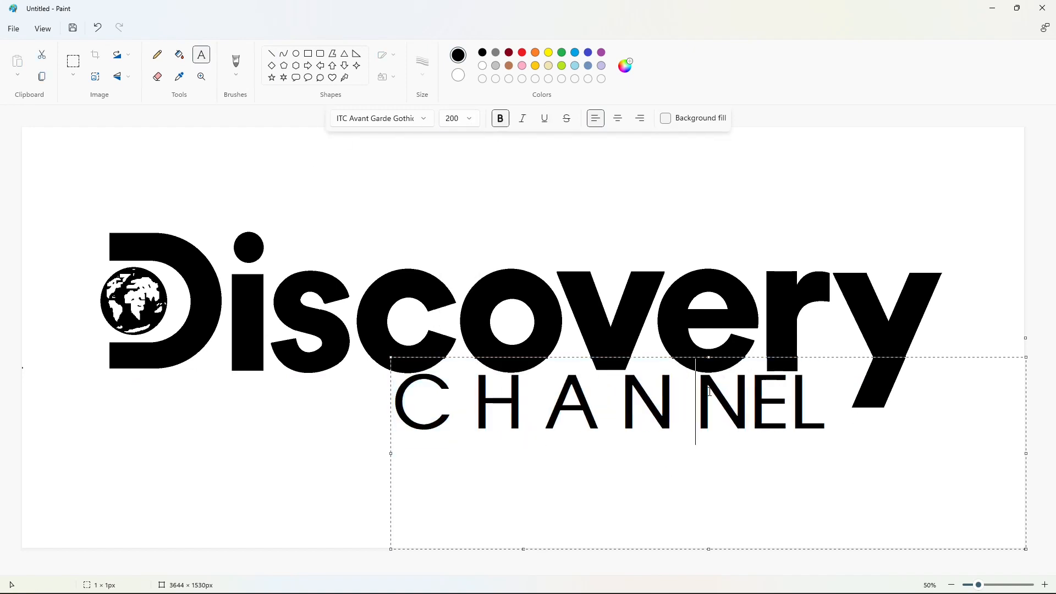
left_click(750, 391)
left_click(811, 394)
Set the CHANNEL text size to 190 and move the text box down and slightly left, clear of Discovery.
key("ctrl+a")
left_click(471, 120)
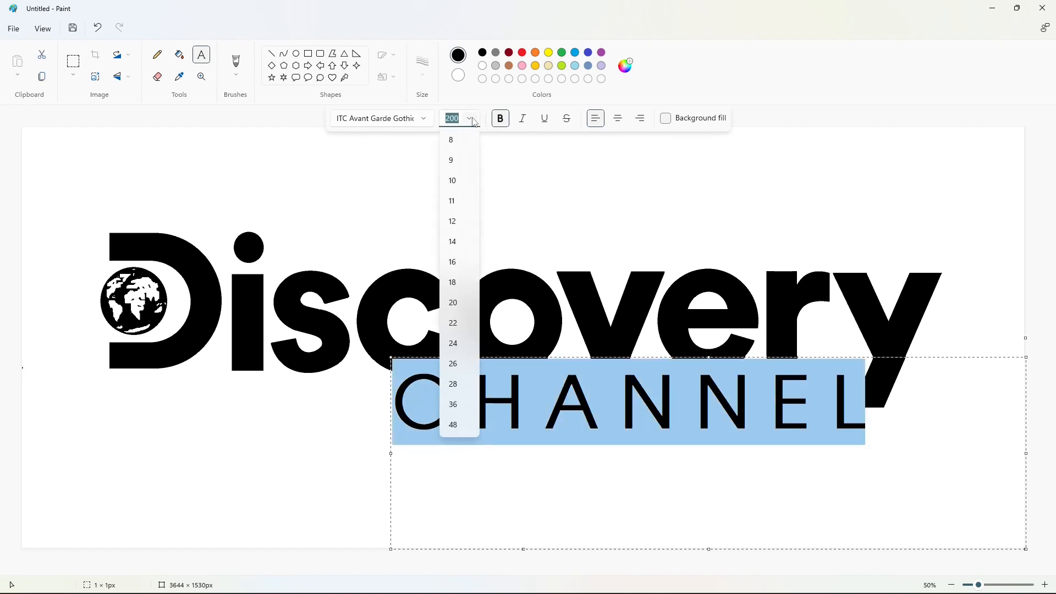
type("190")
key("Return")
left_click(831, 429)
left_click_drag(392, 360, 376, 381)
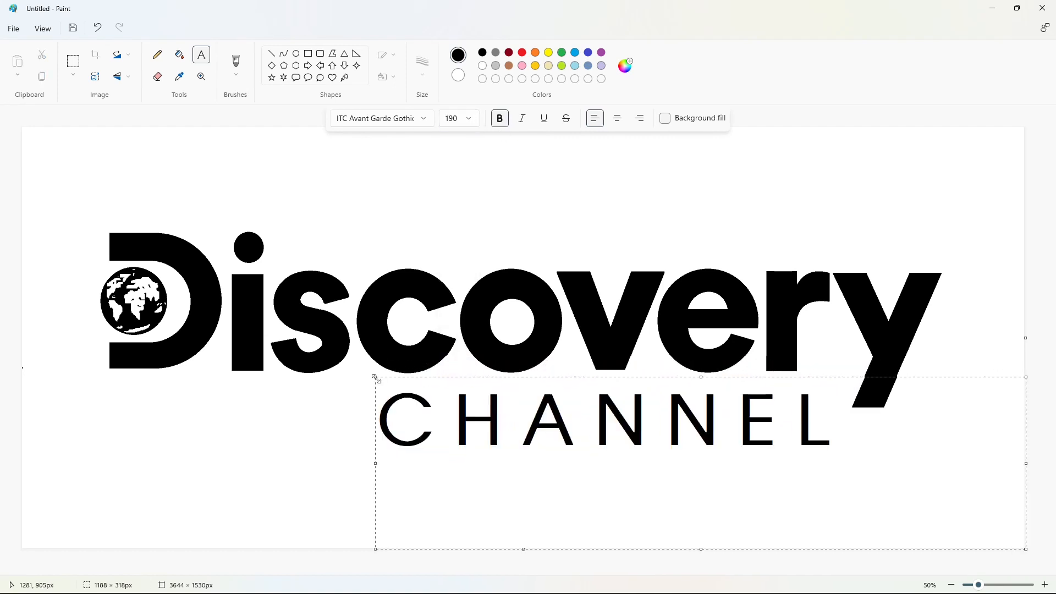
Set the CHANNEL text size to 180 and move it right so that it ends just before the y's tail.
key("ctrl+a")
left_click(472, 125)
type("180")
key("Return")
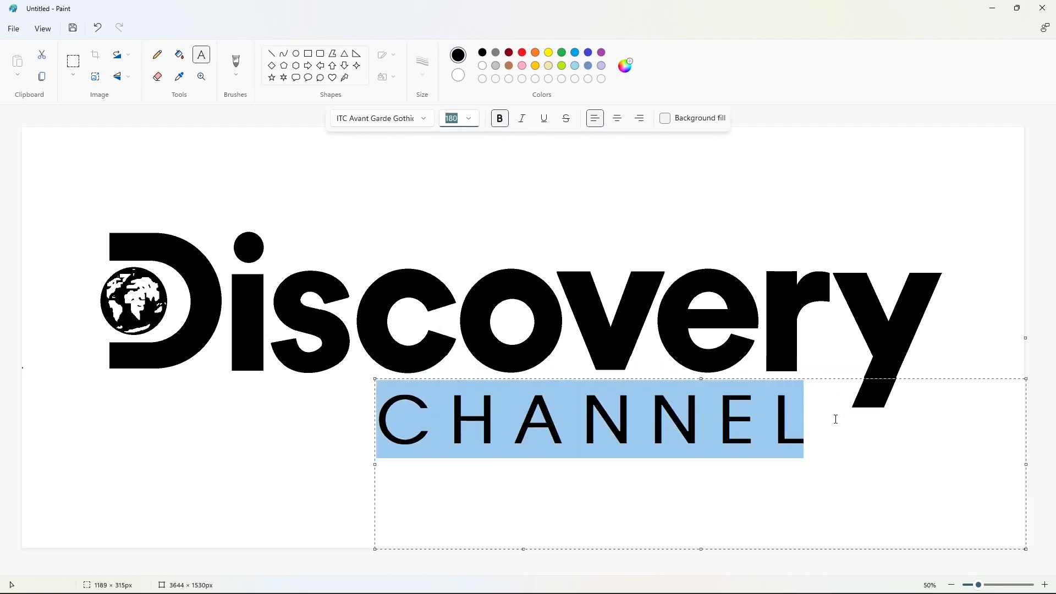
left_click(834, 420)
left_click_drag(376, 379, 407, 382)
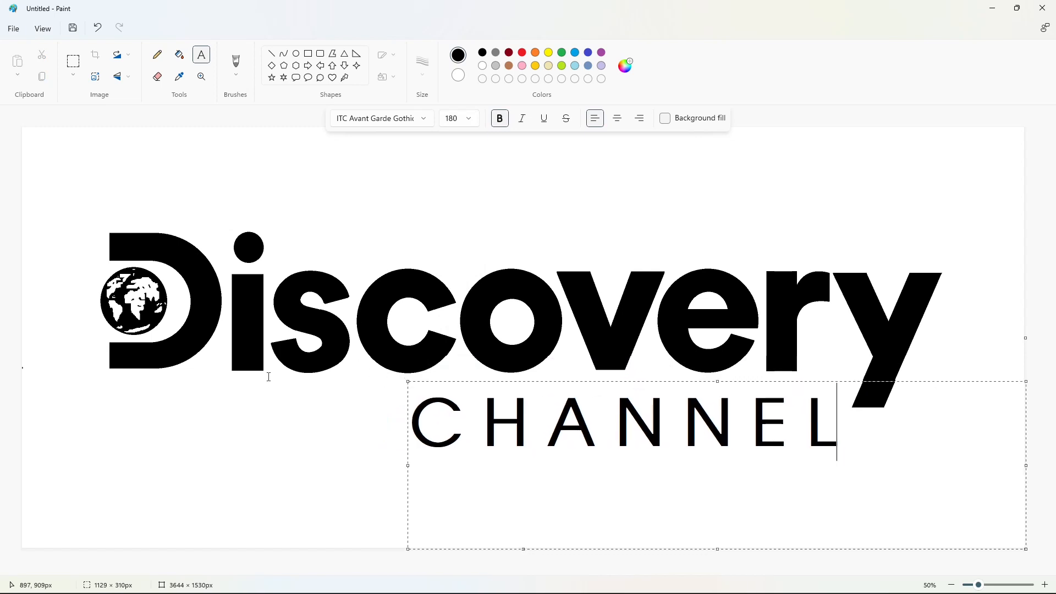
Cut both ends of the C in CHANNEL at an angle with 8 px white lines.
scroll(269, 376, "up", 2)
left_click(272, 54)
left_click(422, 65)
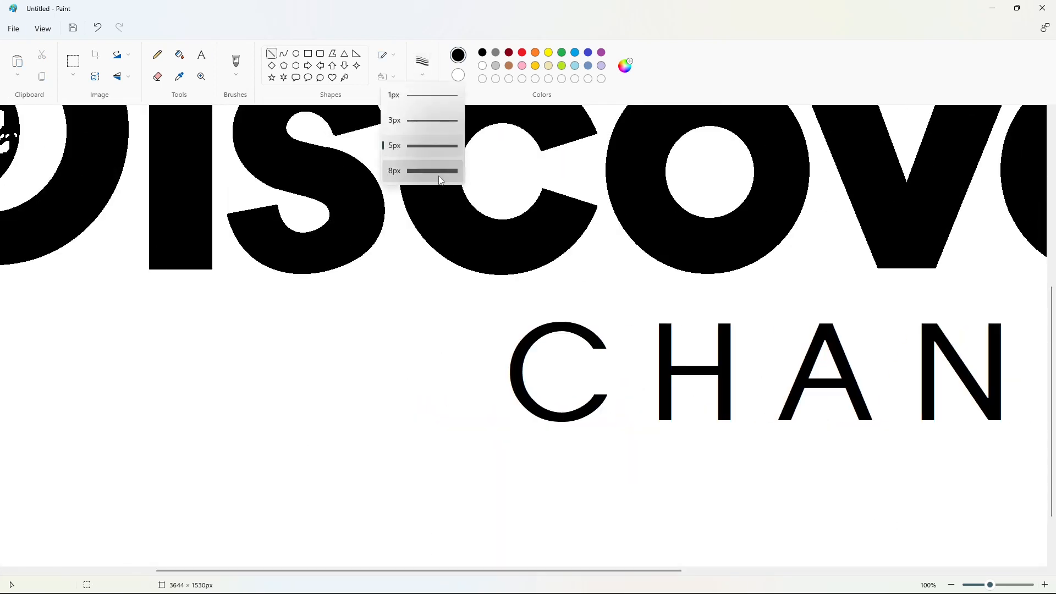
left_click(440, 179)
left_click_drag(594, 349, 609, 338)
left_click(483, 66)
left_click_drag(596, 394, 612, 408)
left_click(635, 389)
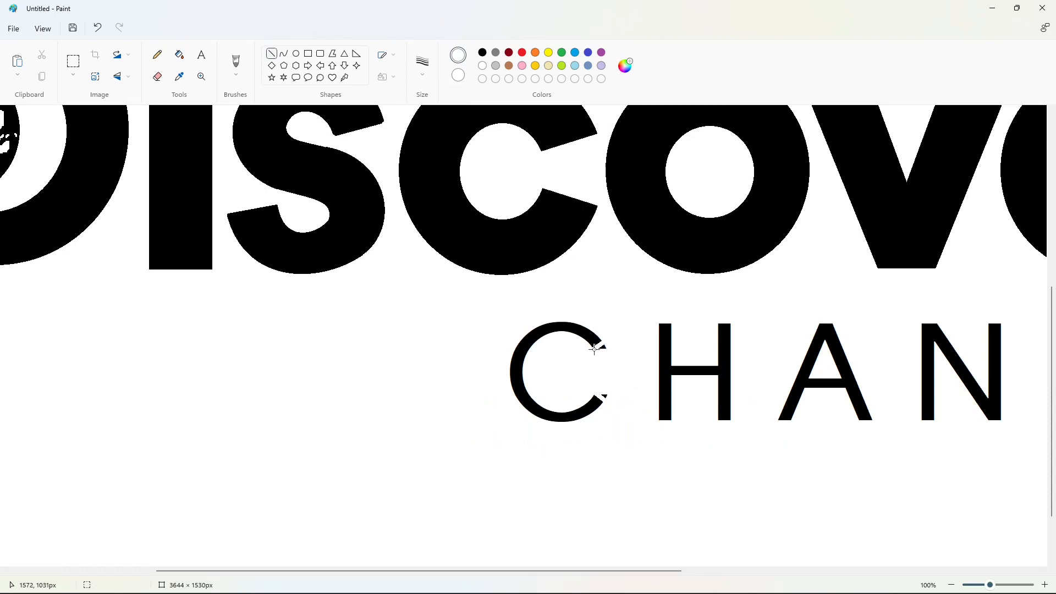
Cover the leftover black fragments beside the C's two ends with white lines.
left_click_drag(599, 353, 613, 346)
left_click(625, 369)
left_click_drag(599, 387, 612, 406)
left_click(633, 451)
left_click(952, 585)
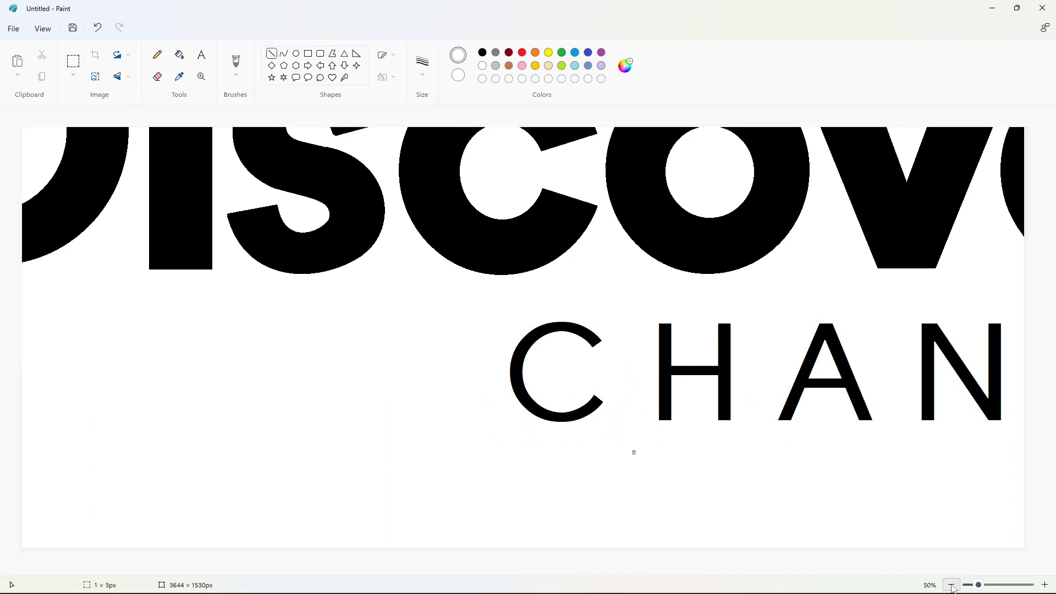